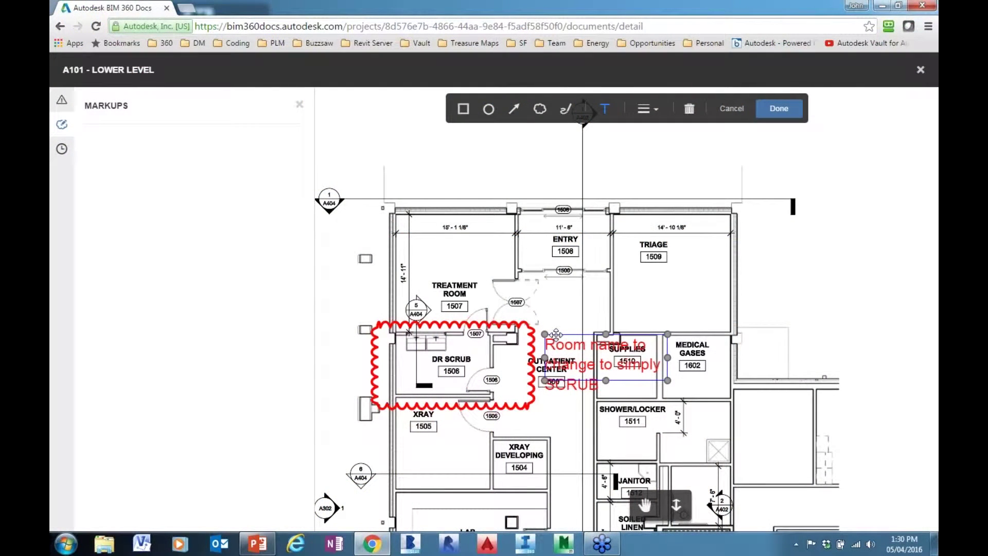
Move the "Room name to change to simply SCRUB" note clear of the Outpatient Center label, beside the Treatment Room, and save the markup.
left_click_drag(556, 334, 546, 292)
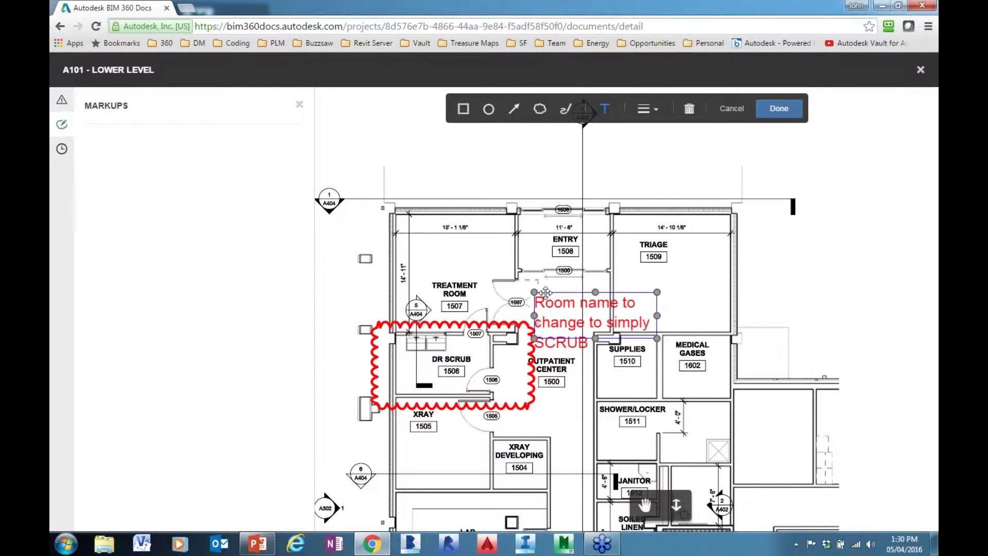
left_click(778, 108)
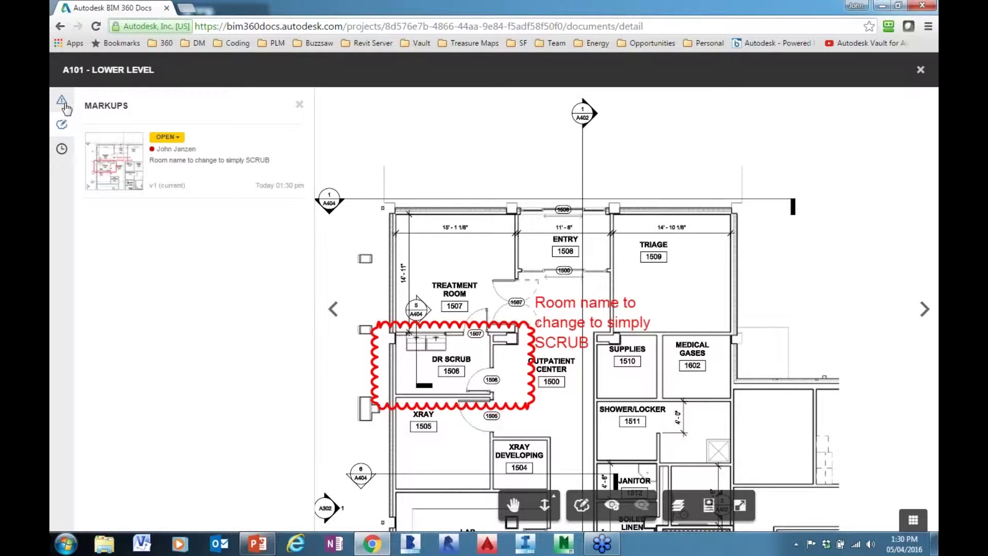
Check the issues list of A101 - LOWER LEVEL and close the sheet to return to the Plans folder's document list.
left_click(63, 102)
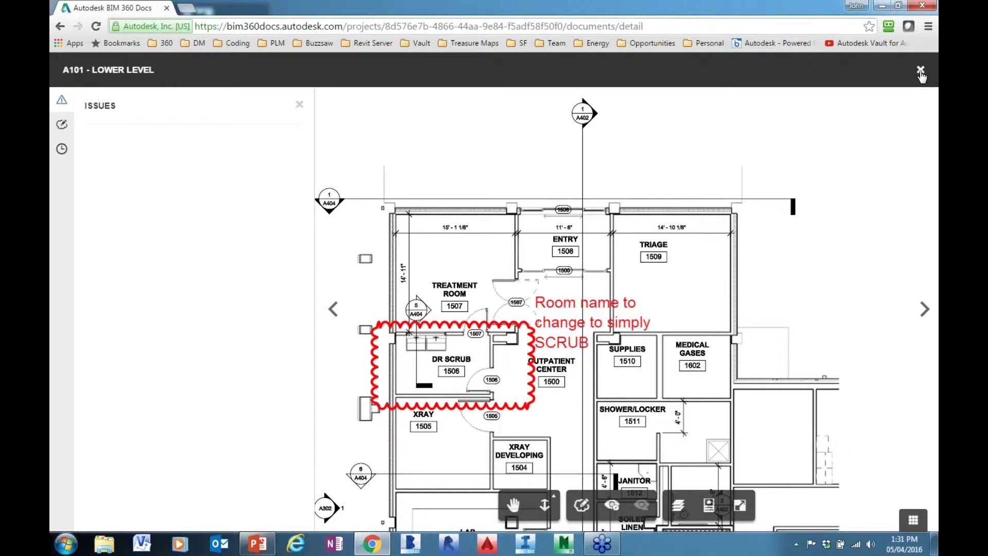
left_click(920, 70)
left_click(914, 73)
left_click(683, 148)
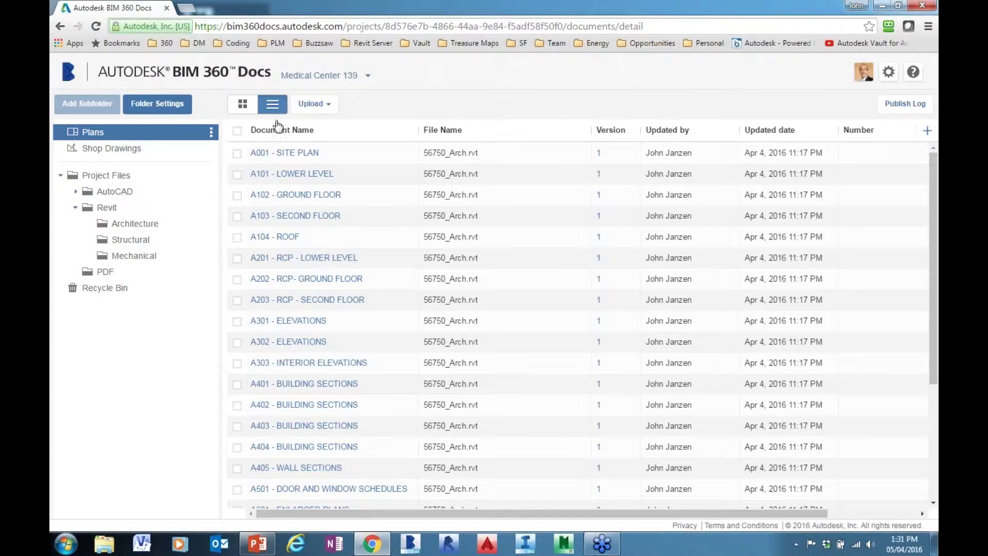
Open the Plans folder's permission settings and choose the designer project member as the person to add.
left_click(173, 106)
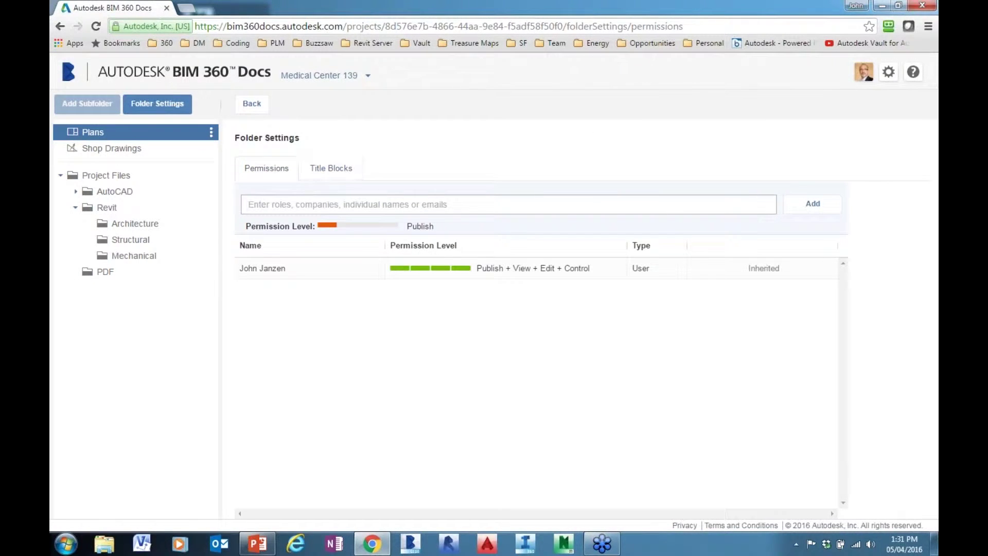
left_click(291, 206)
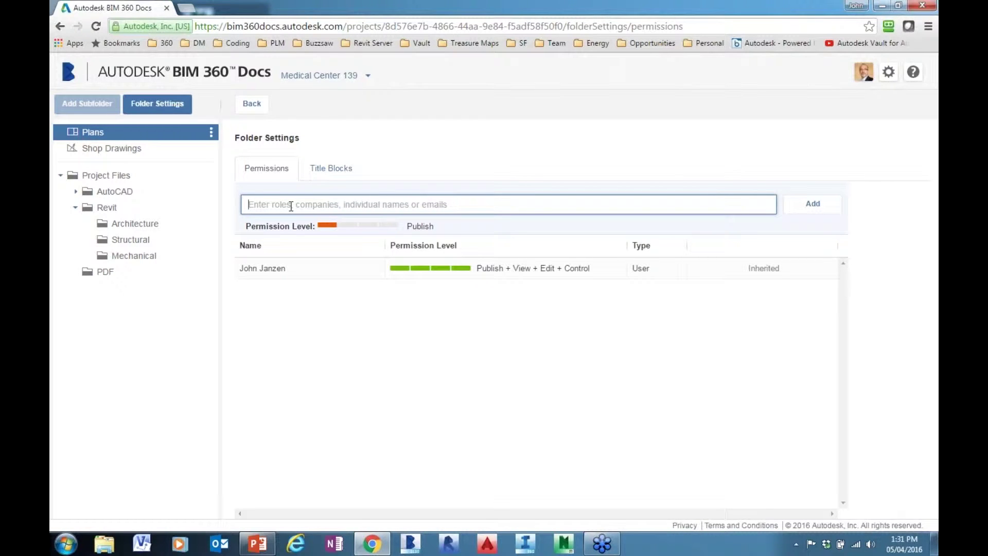
type("John")
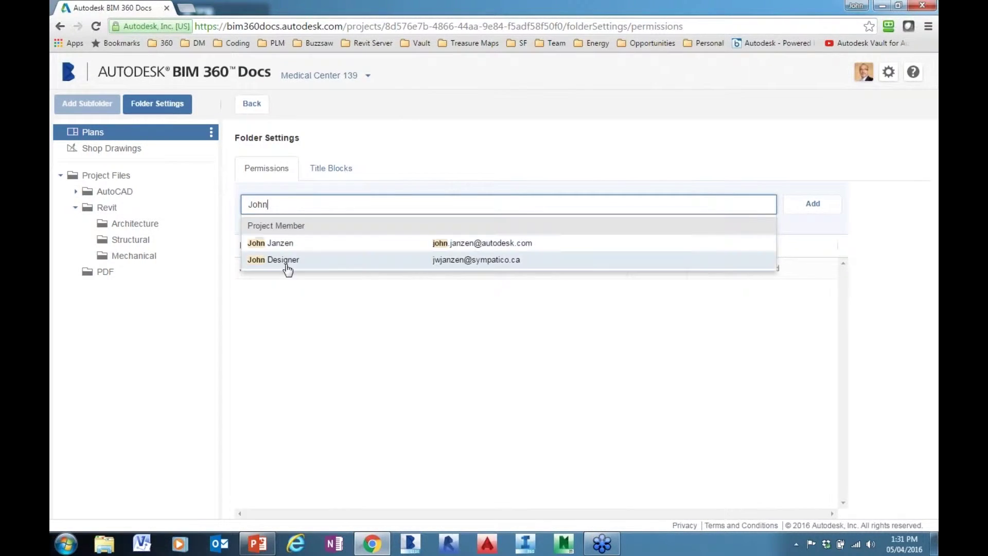
left_click(284, 261)
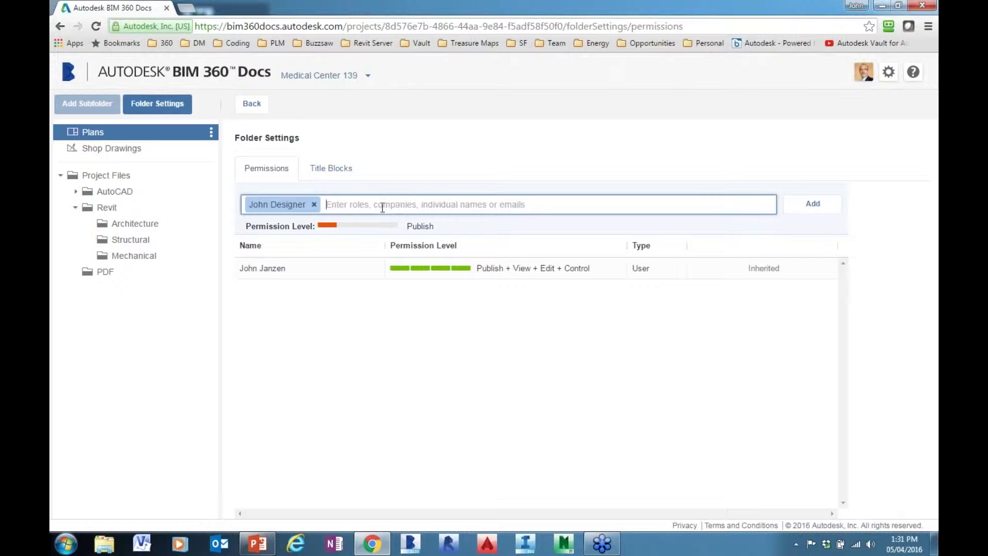
Look up roles matching "pro" and companies matching "ab" as possible permission holders, clearing each search without choosing one.
type("pro")
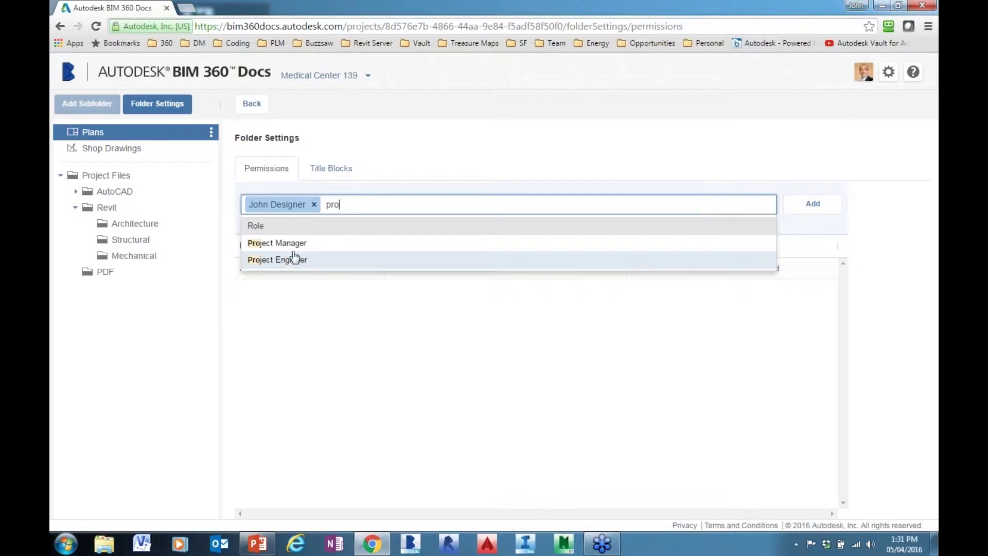
left_click_drag(359, 204, 328, 209)
left_click(329, 208)
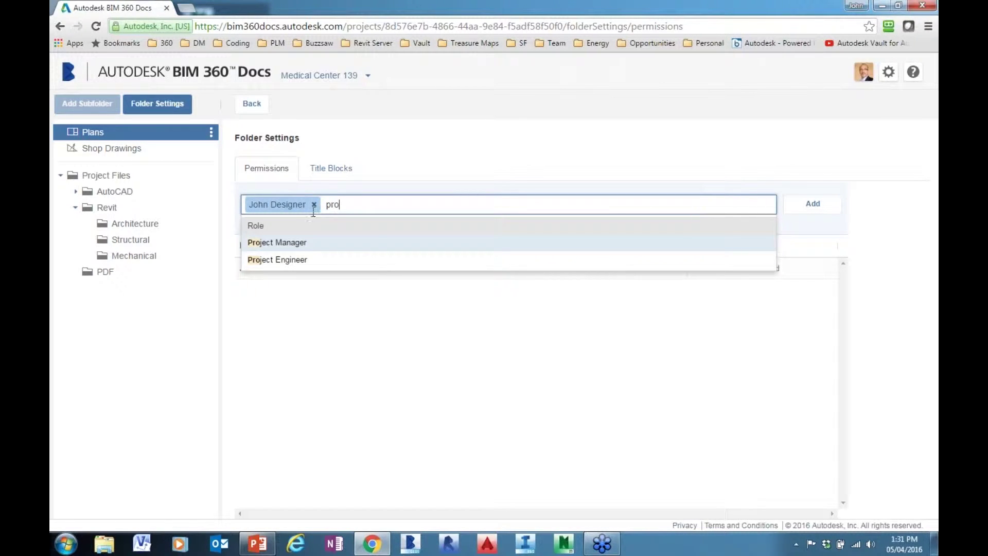
key("BackSpace")
key("BackSpace")
type("ab")
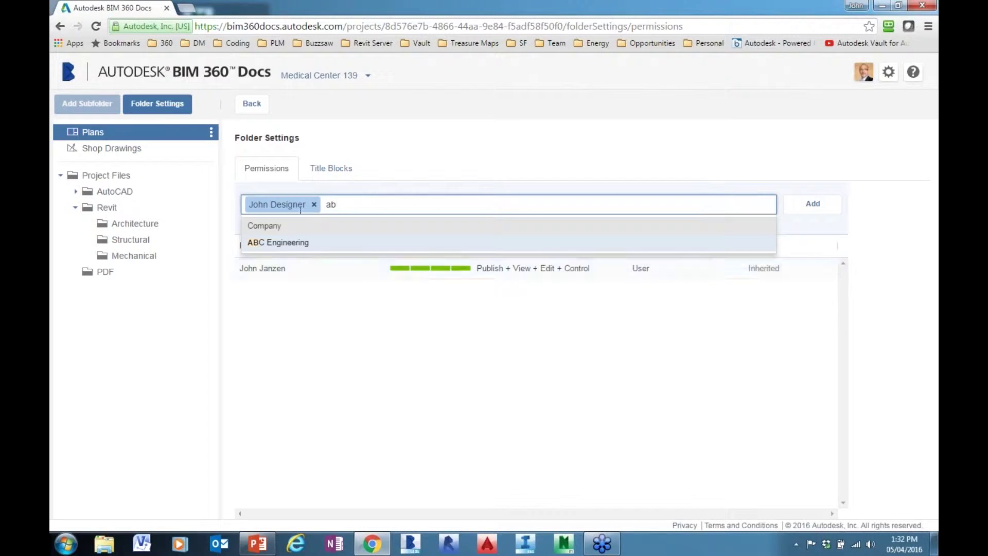
key("BackSpace")
key("BackSpace")
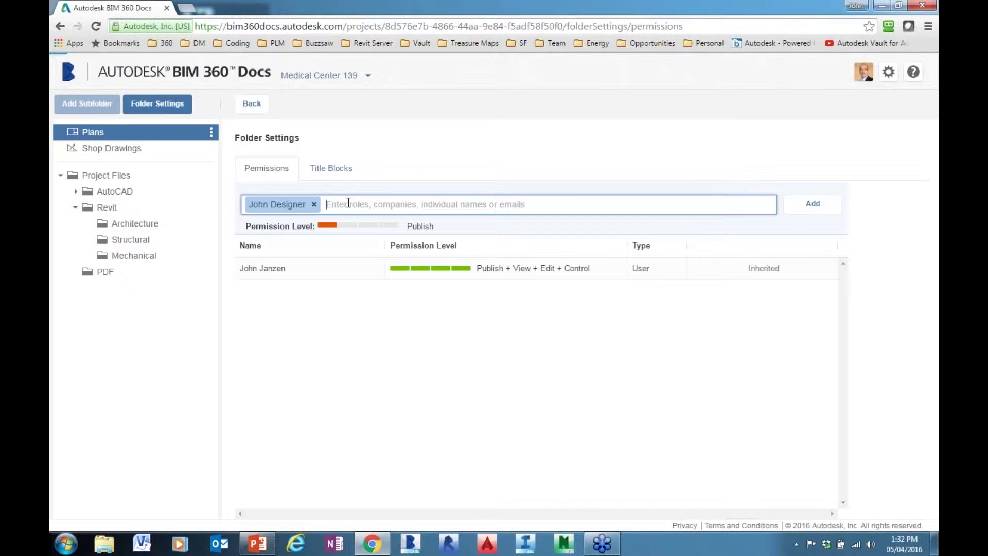
Add the chosen designer to the Plans folder and set their permission level to Publish + View + Edit.
left_click(363, 407)
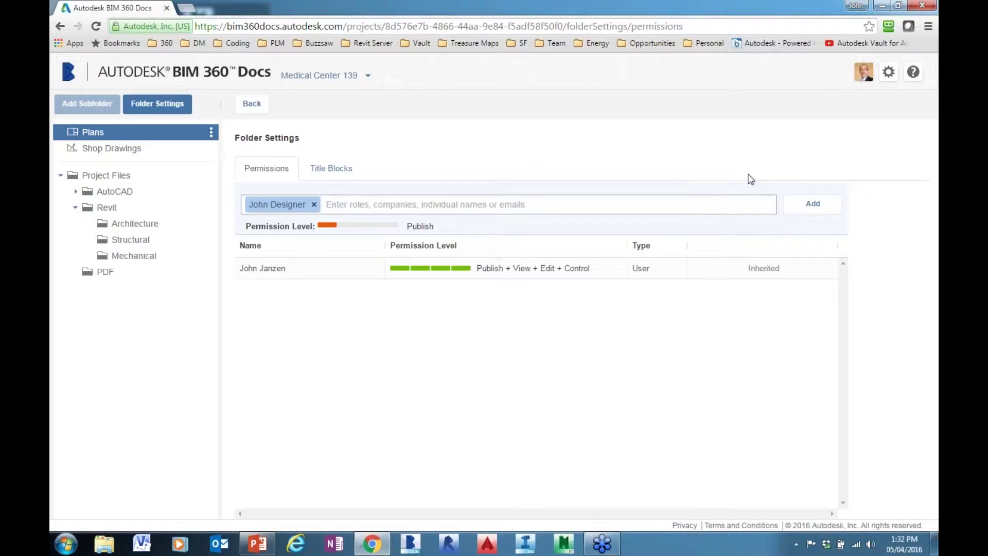
left_click(806, 218)
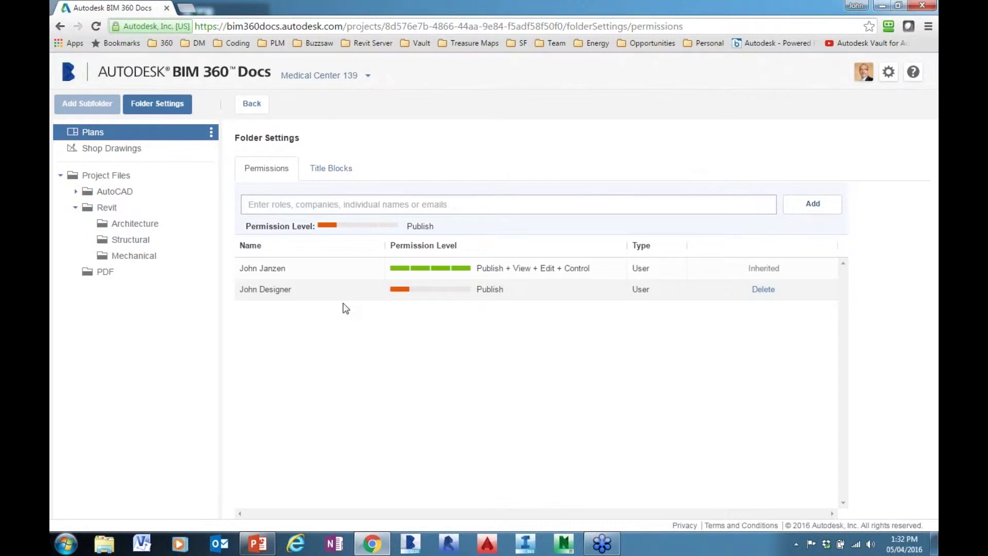
left_click(420, 290)
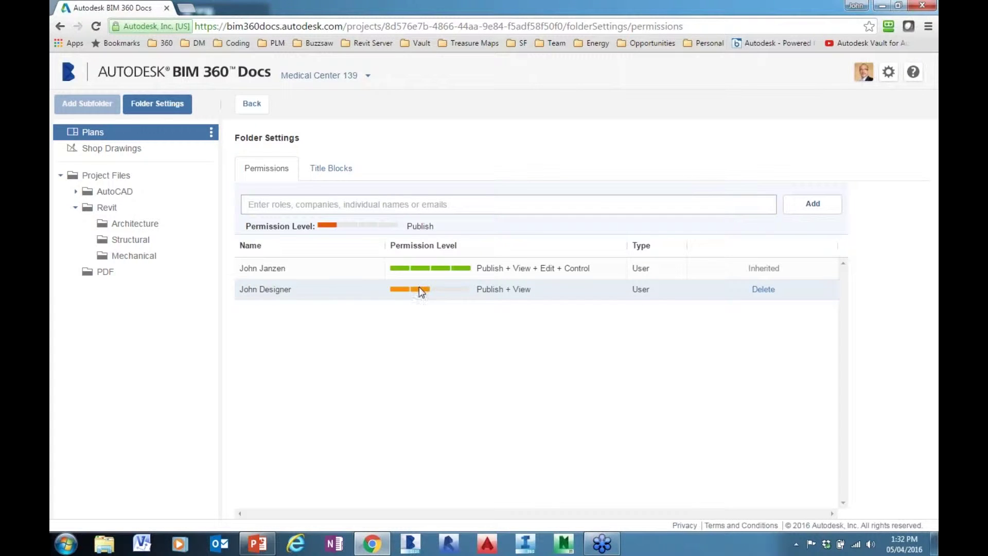
left_click(440, 290)
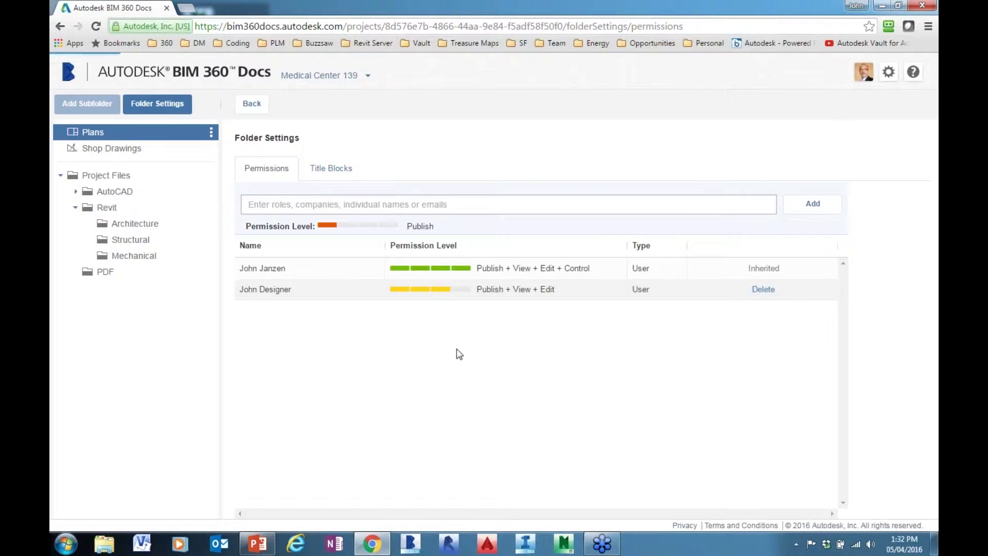
left_click(447, 263)
Add the designer project member to the Project Files folder's permissions at the Publish level.
left_click(120, 177)
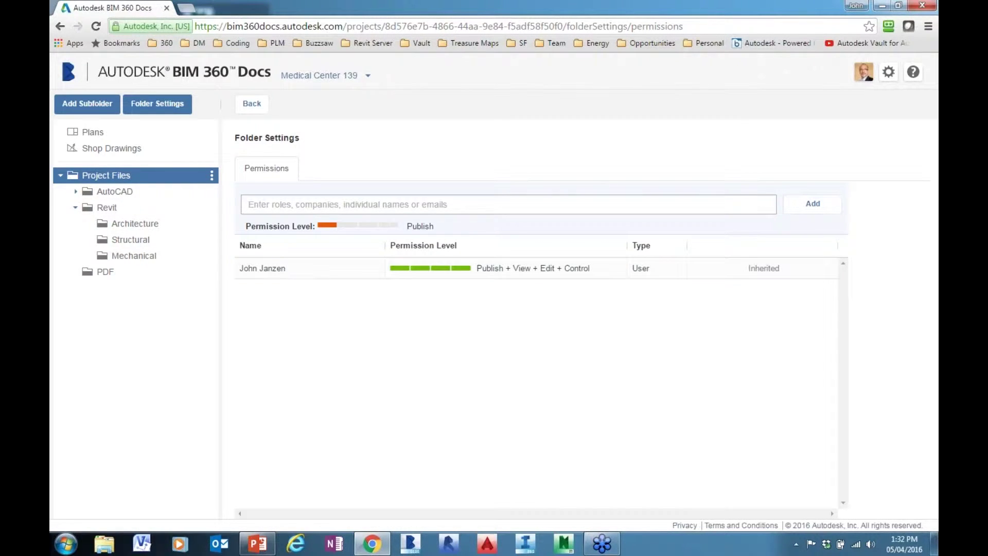
left_click(308, 207)
type("design")
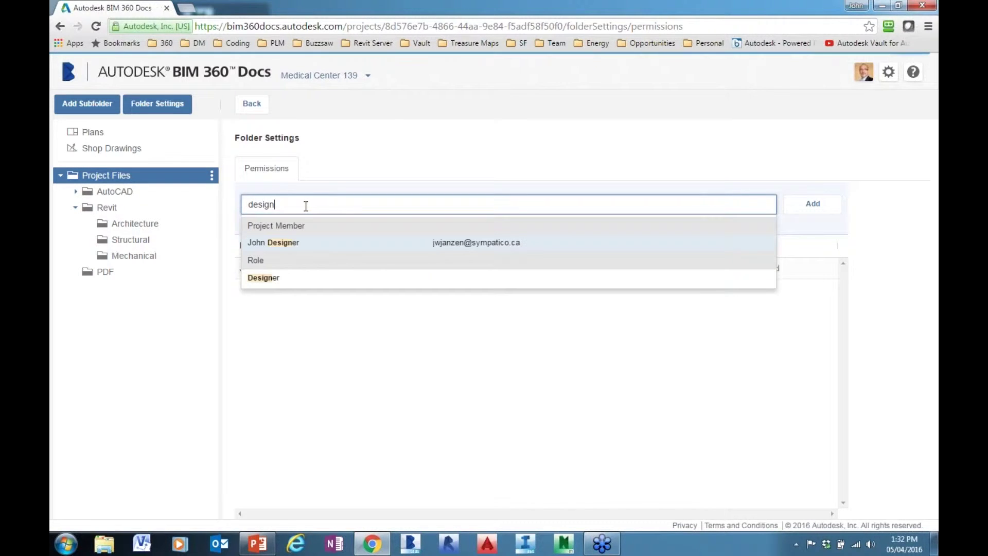
left_click(281, 243)
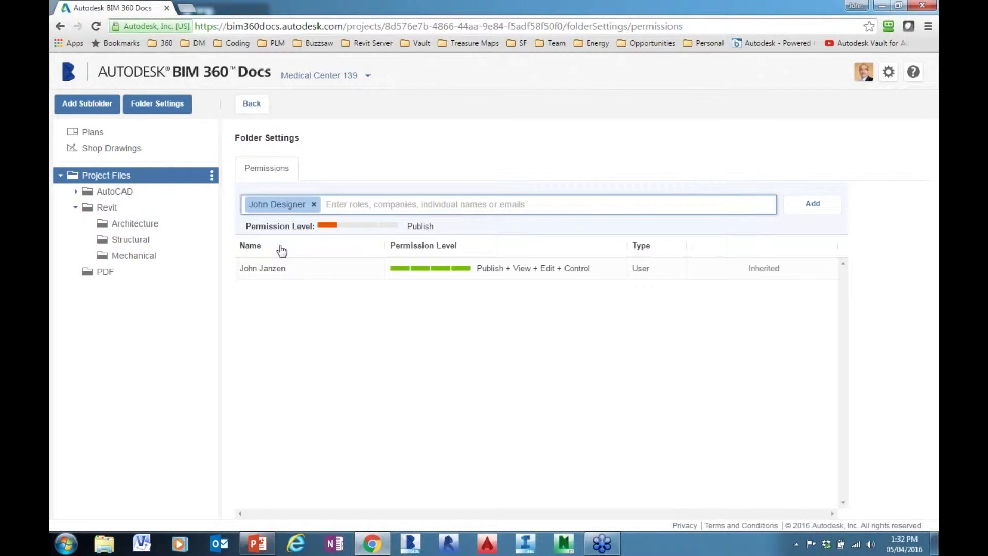
left_click(822, 213)
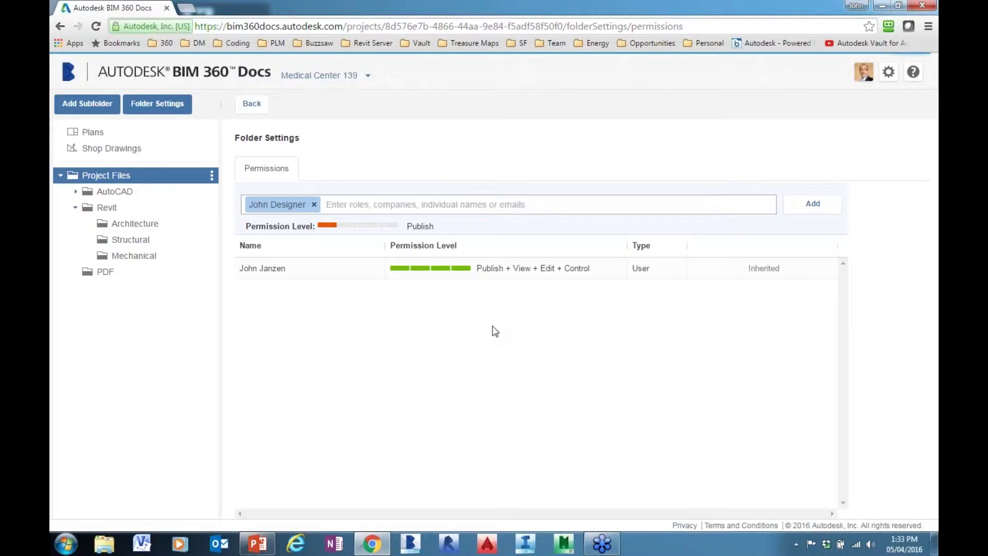
left_click(818, 206)
left_click(816, 205)
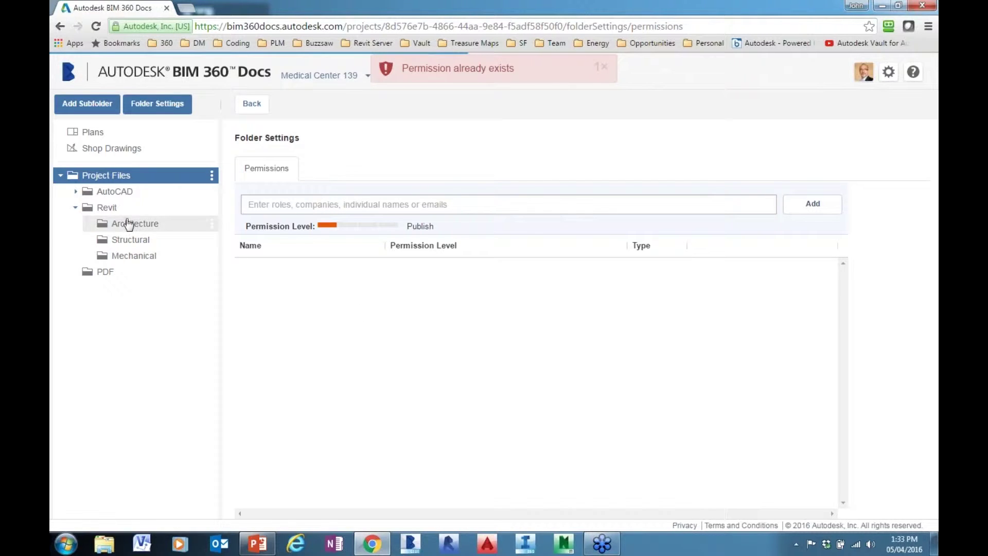
Reload the Project Files folder's permissions and try again to add the designer project member at the Publish level.
left_click(108, 178)
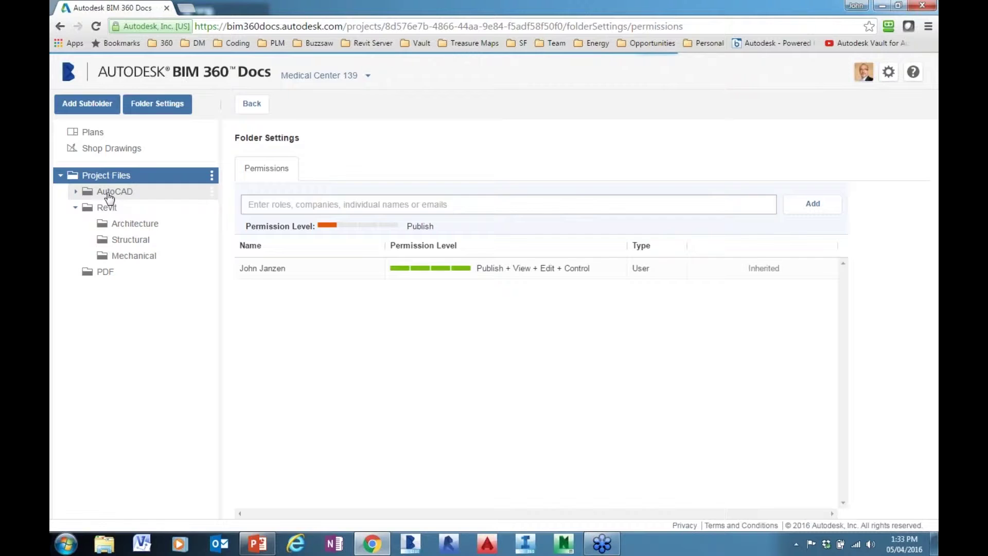
left_click(113, 178)
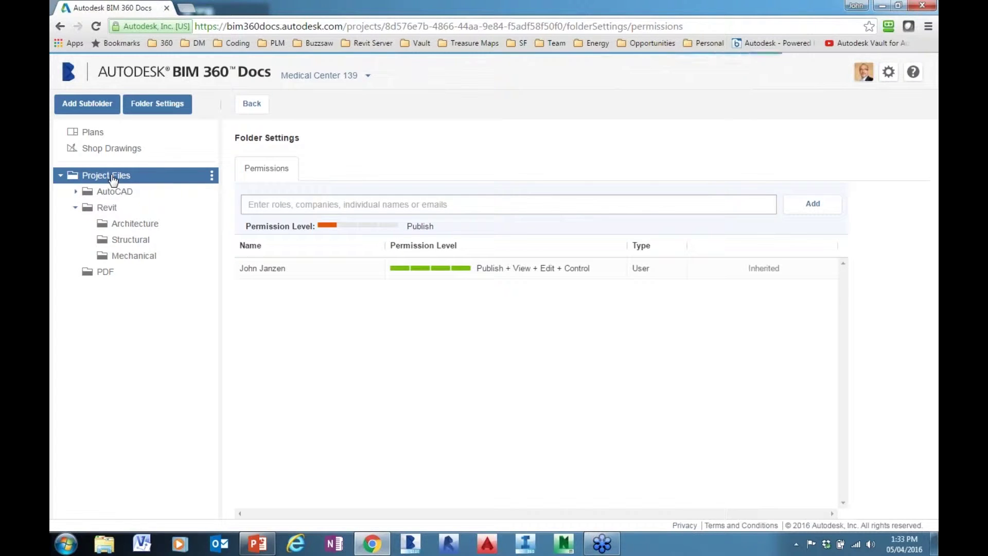
left_click(410, 205)
type("design")
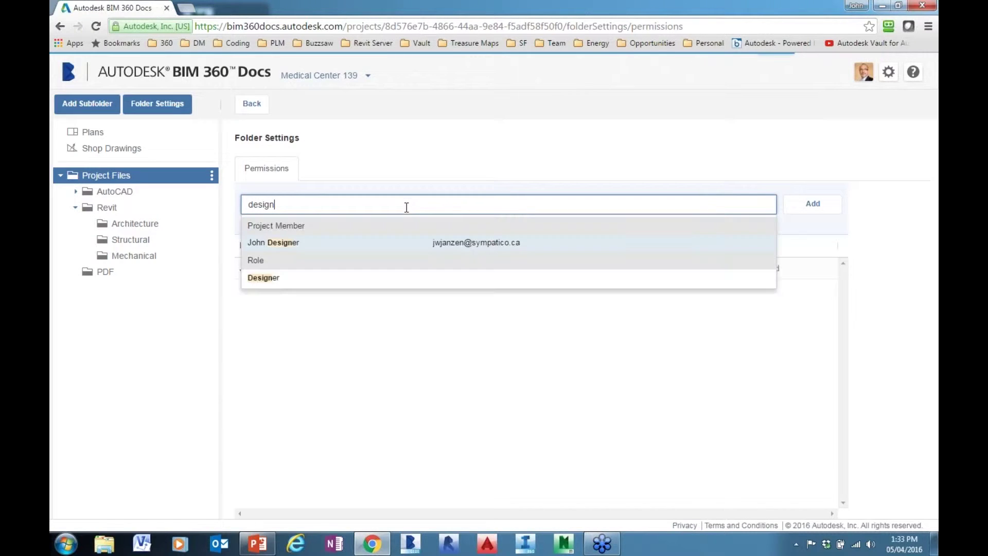
left_click(257, 249)
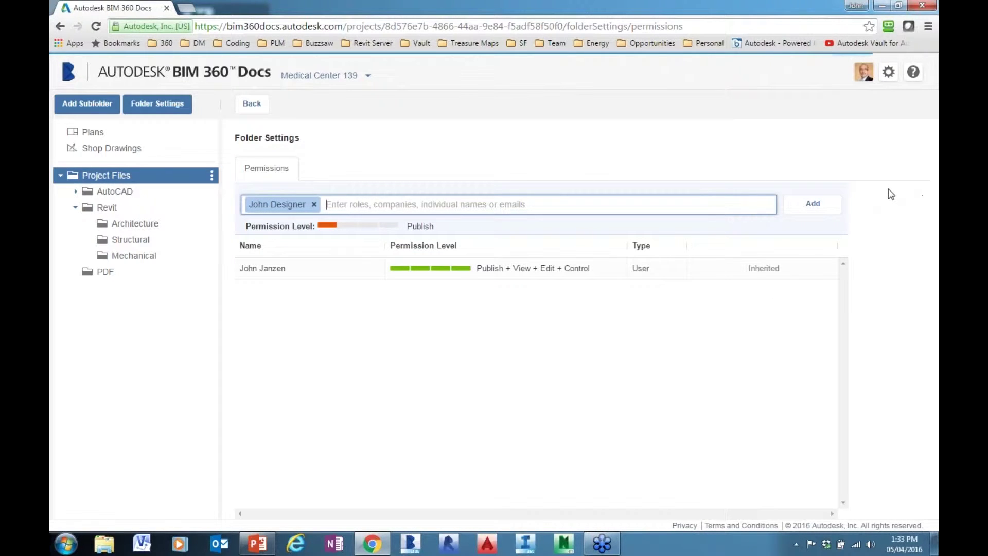
left_click(820, 210)
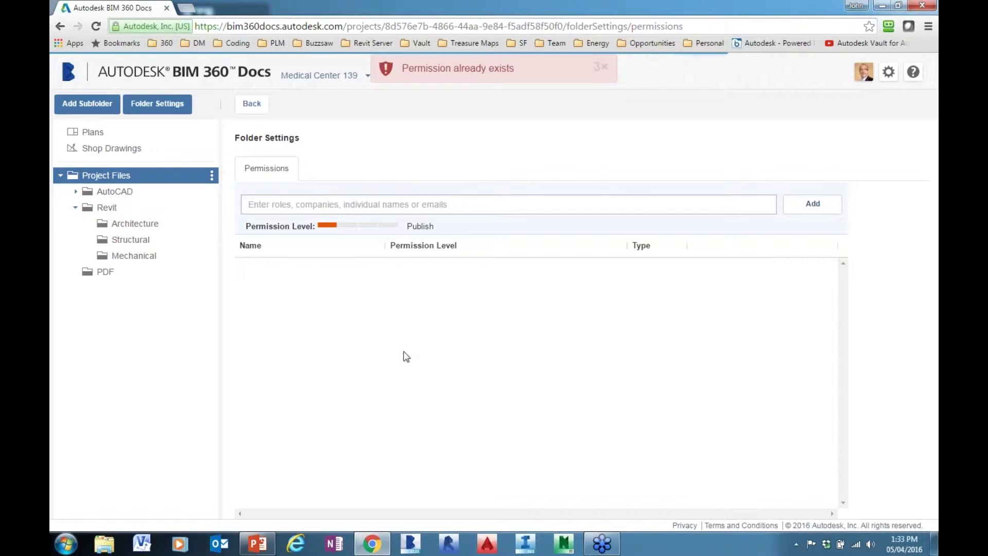
Dismiss the error and add the designer project member to the Revit folder's permissions at the Publish level.
left_click(116, 209)
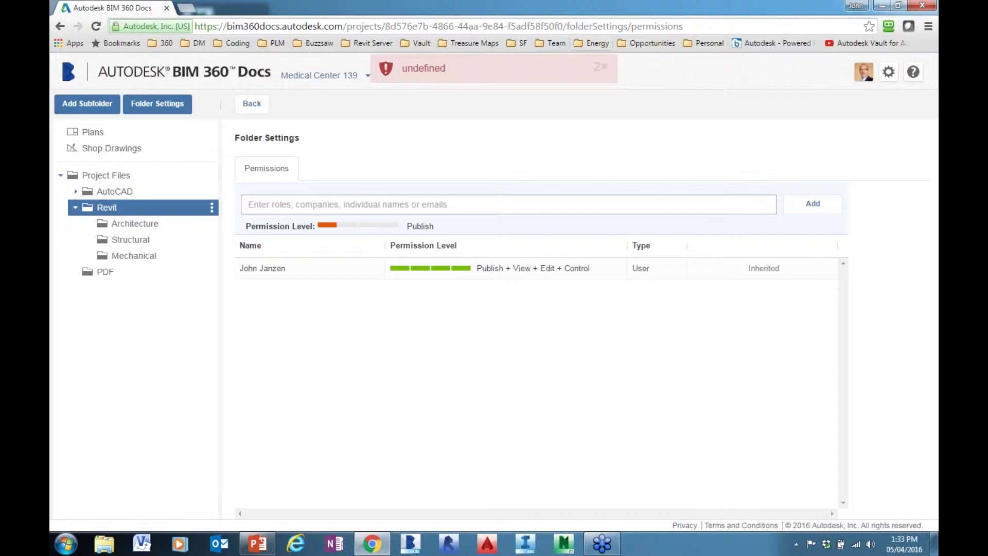
left_click(605, 70)
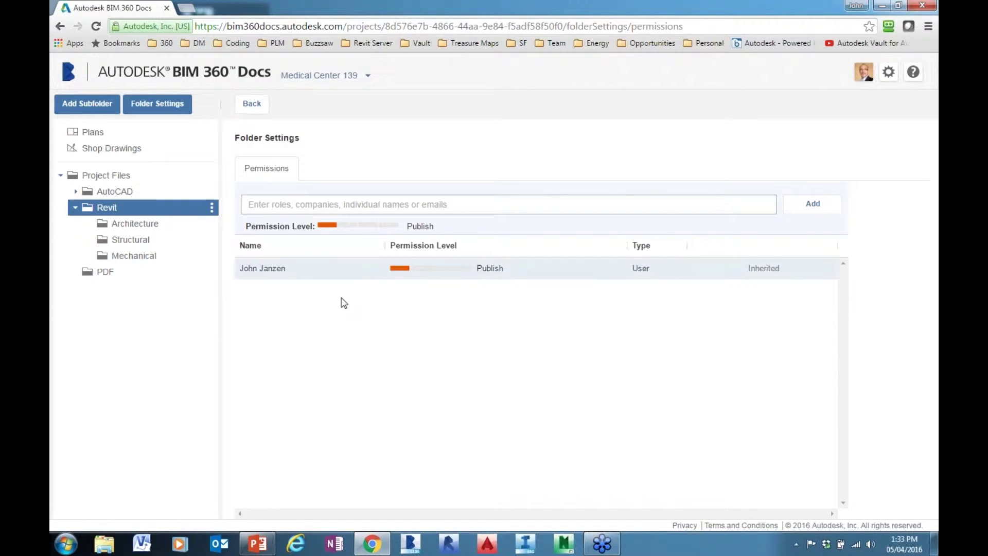
left_click(269, 208)
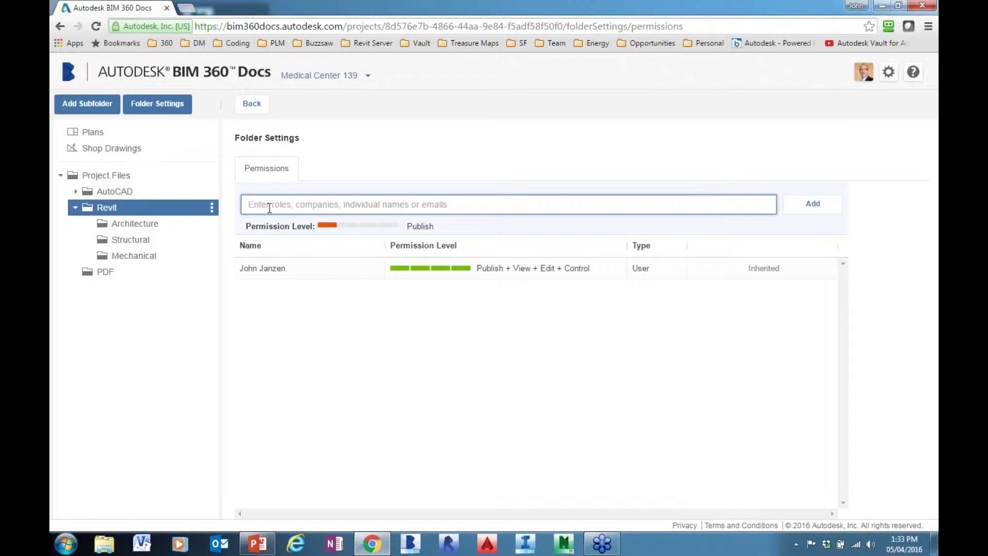
type("desi")
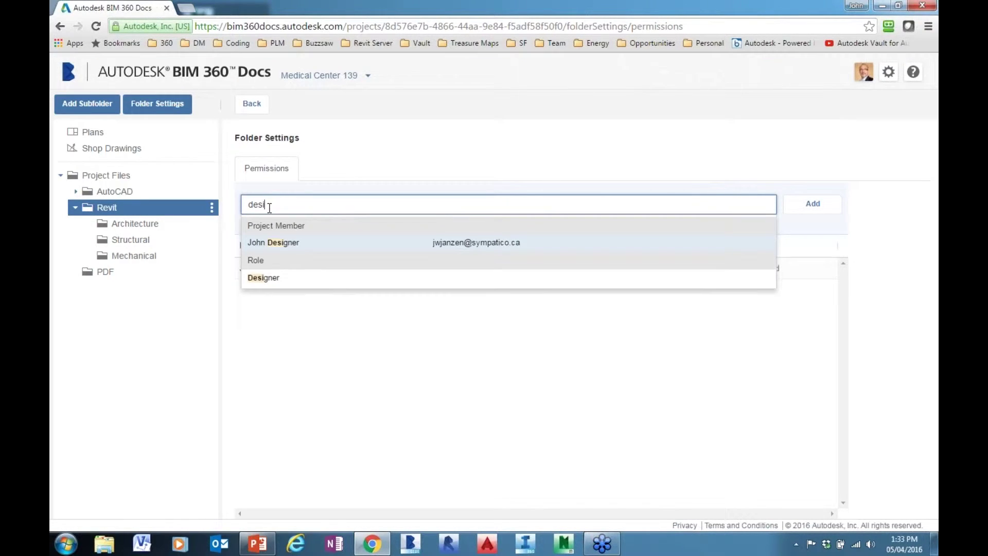
left_click(273, 243)
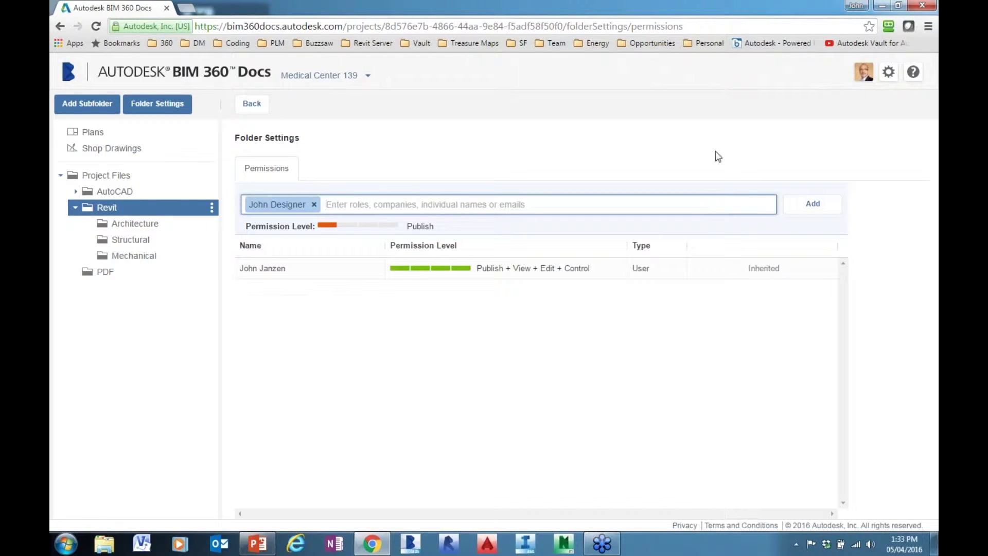
left_click(813, 205)
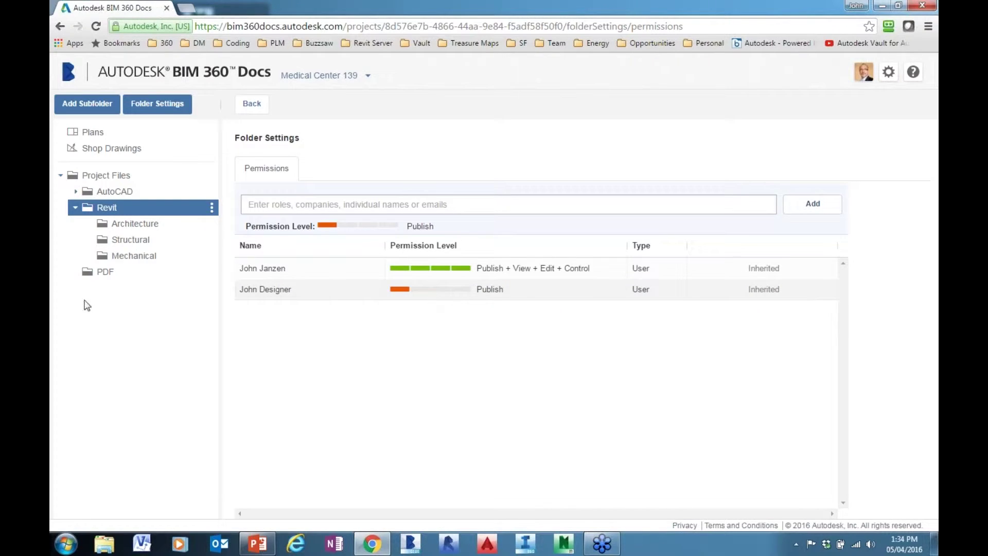
Set the designer's permission on the Architecture subfolder to Publish + View + Edit and return to the Revit folder's permissions.
left_click(147, 225)
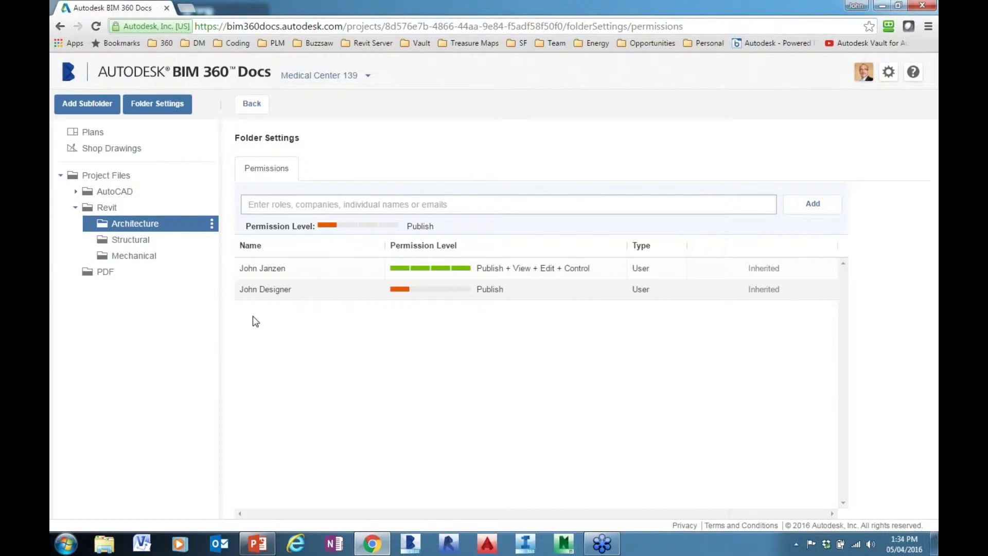
left_click(442, 291)
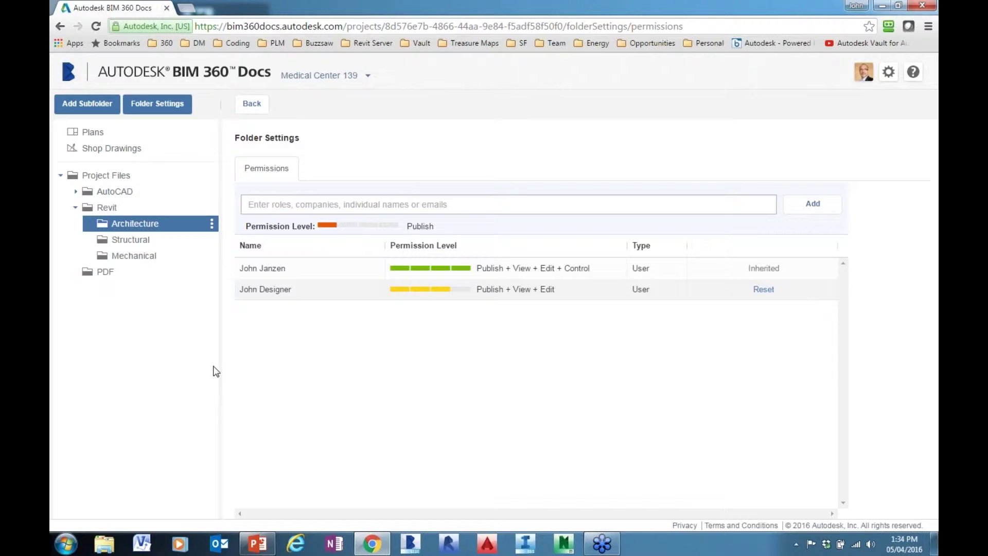
left_click(98, 208)
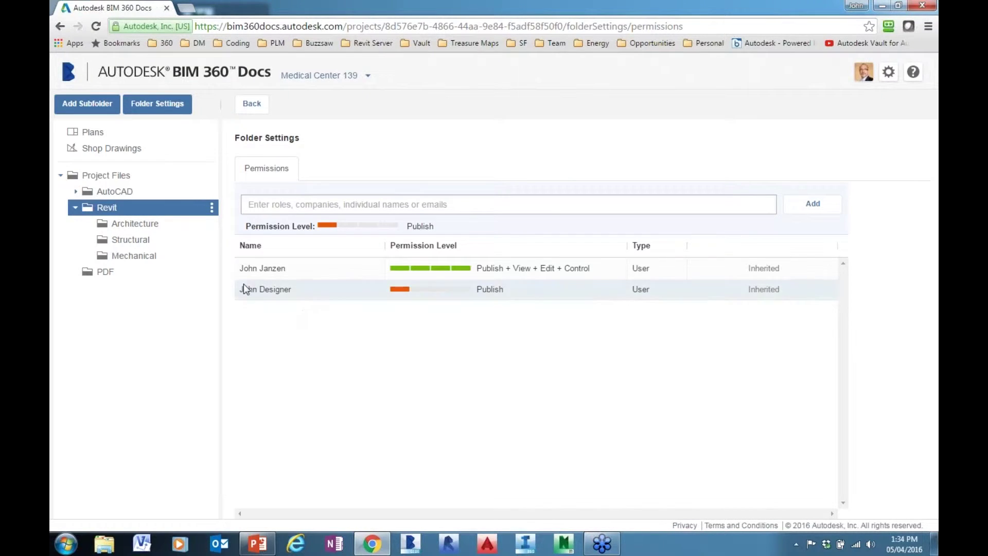
Check the designer's permission on the Architecture subfolder, then leave the folder settings and open the Plans folder.
left_click(143, 225)
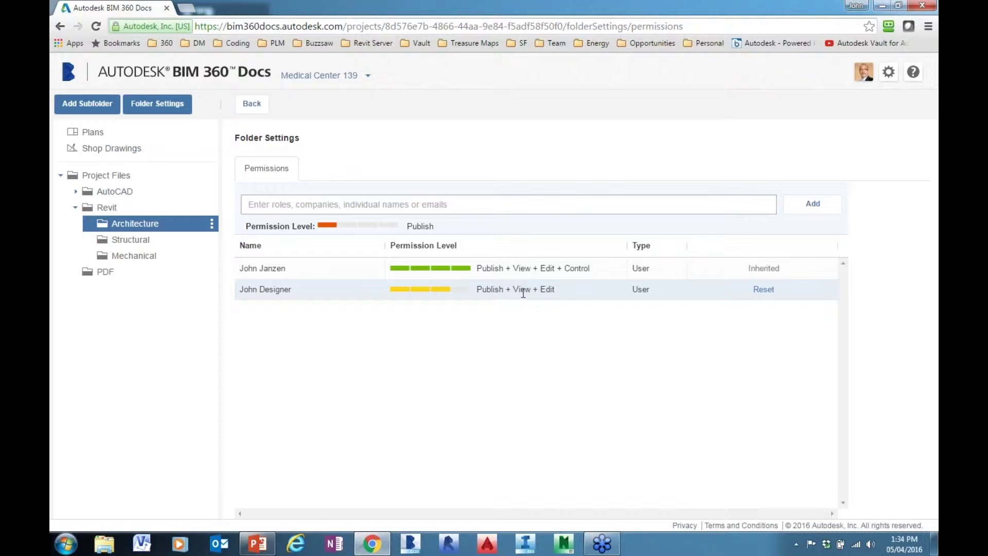
left_click(252, 105)
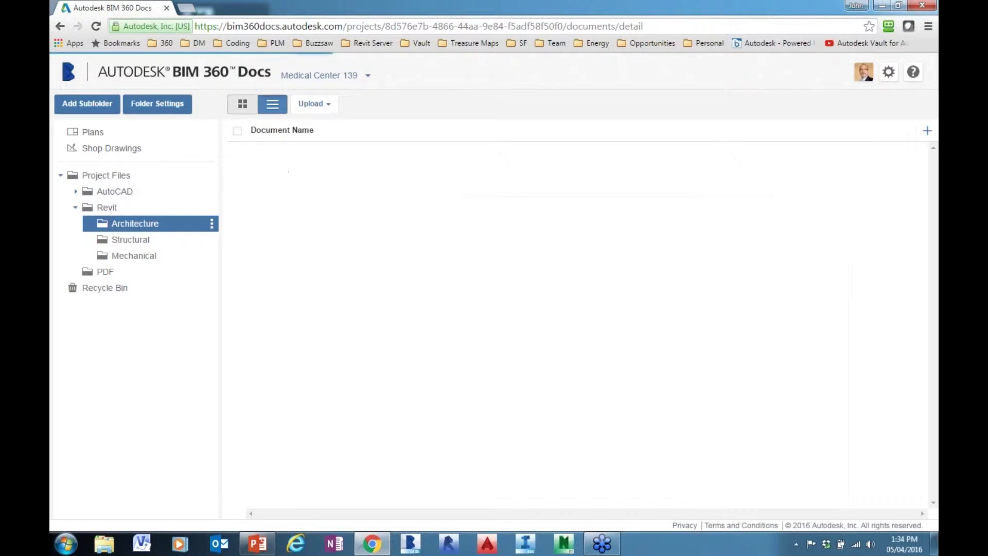
left_click(112, 138)
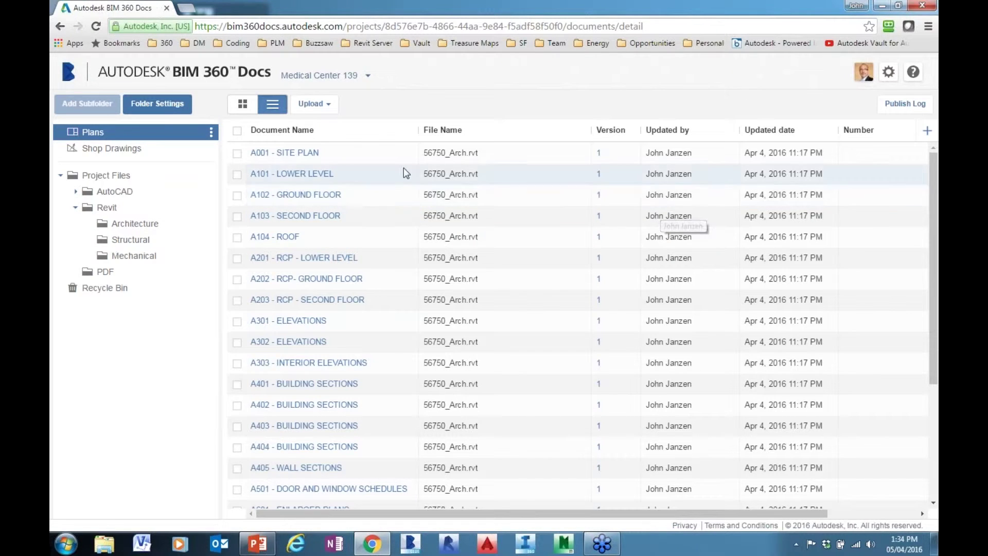
Choose 56750_Architectural_multi.pdf from the PDF folder in BIM_360_Docs on the Project drive for uploading to Plans.
left_click(309, 105)
left_click(311, 128)
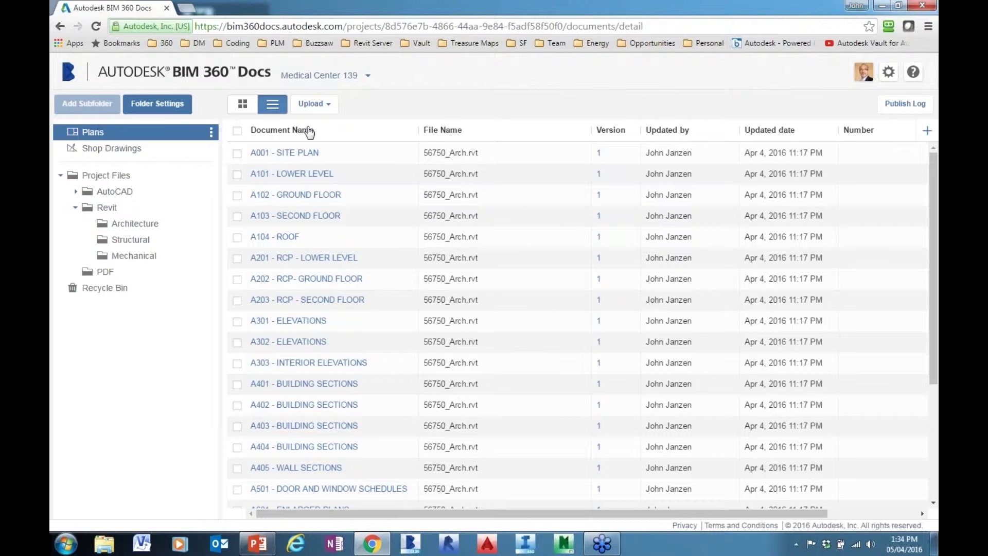
left_click(313, 105)
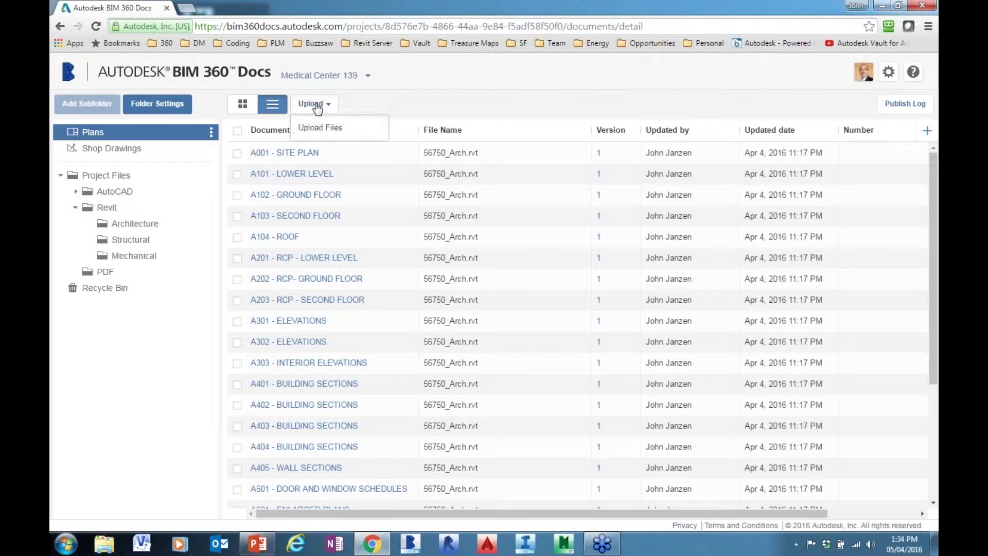
left_click(313, 127)
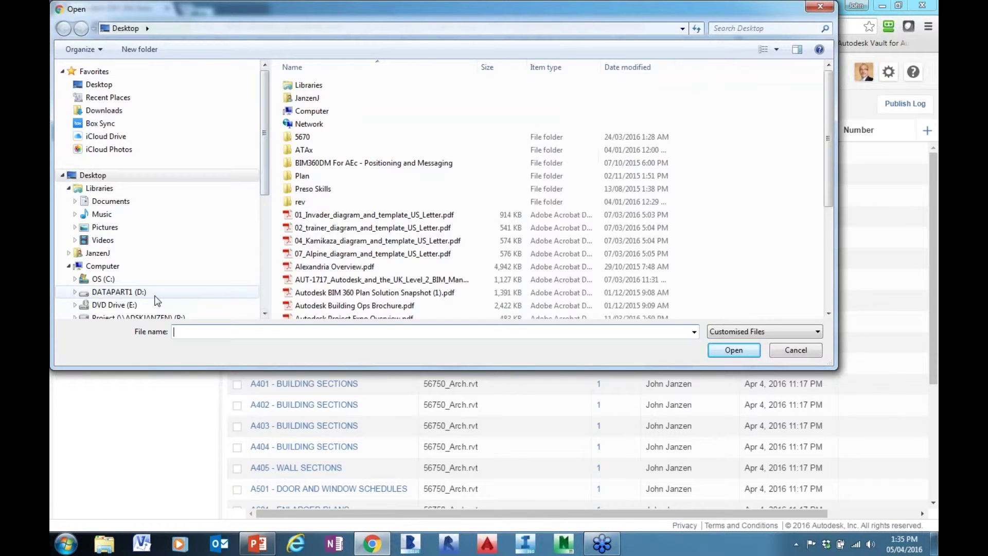
left_click(262, 295)
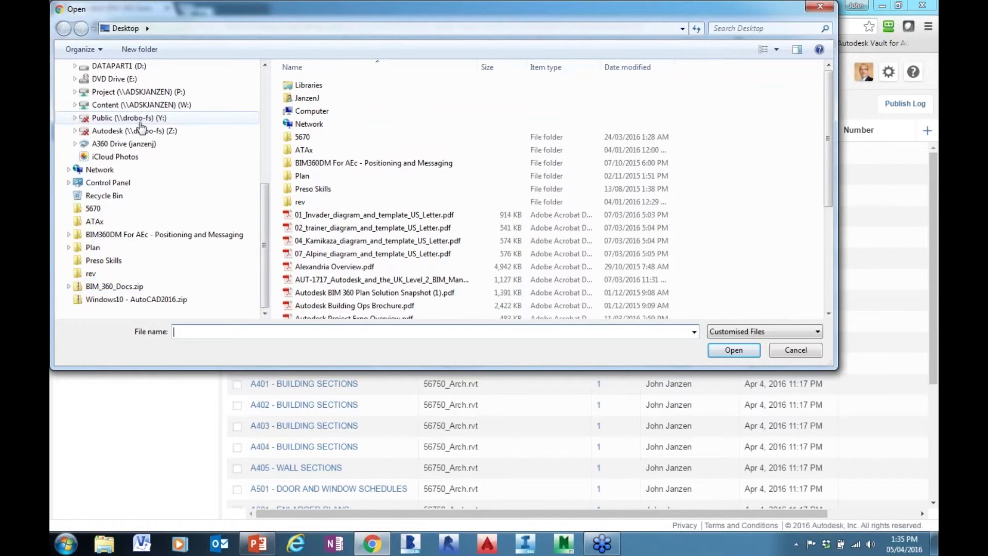
left_click(145, 95)
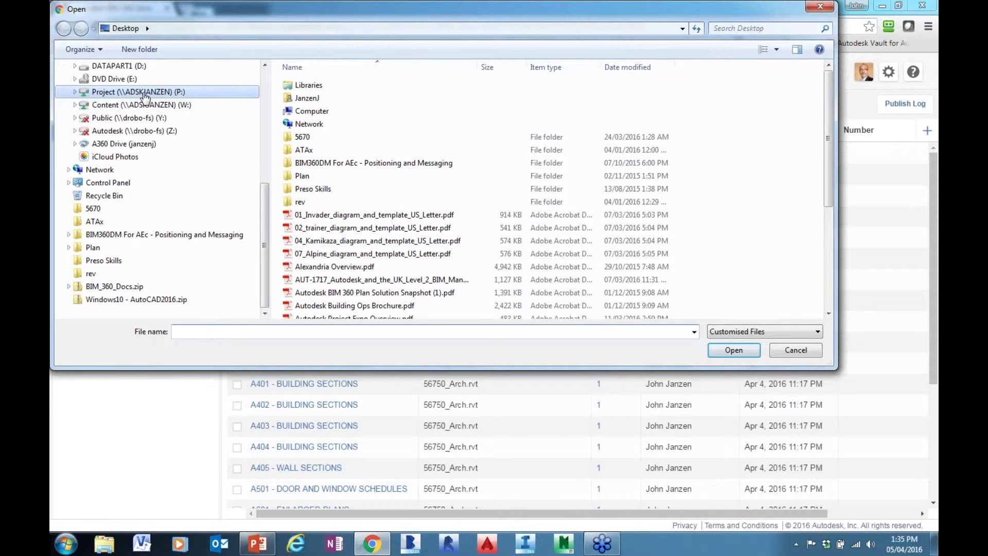
double_click(309, 85)
double_click(304, 110)
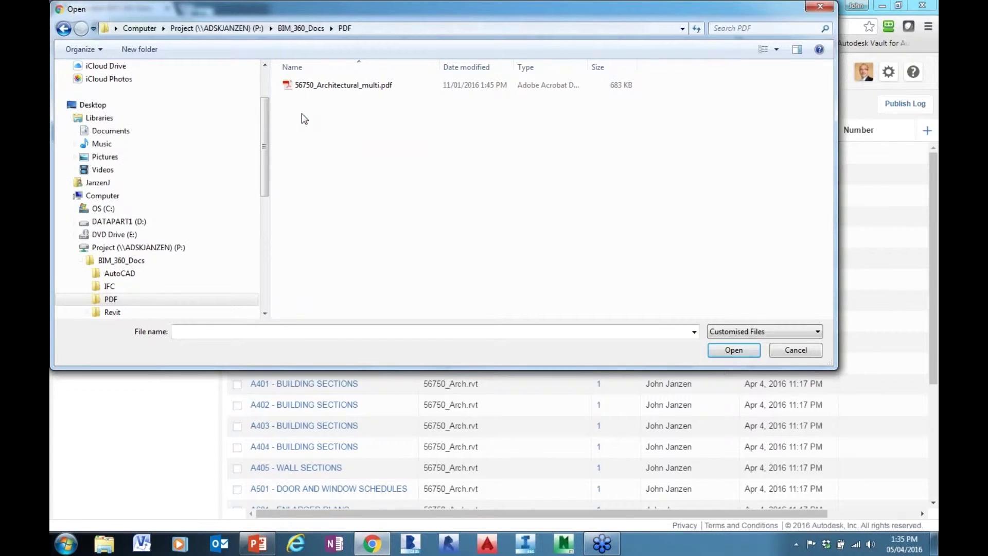
left_click(328, 88)
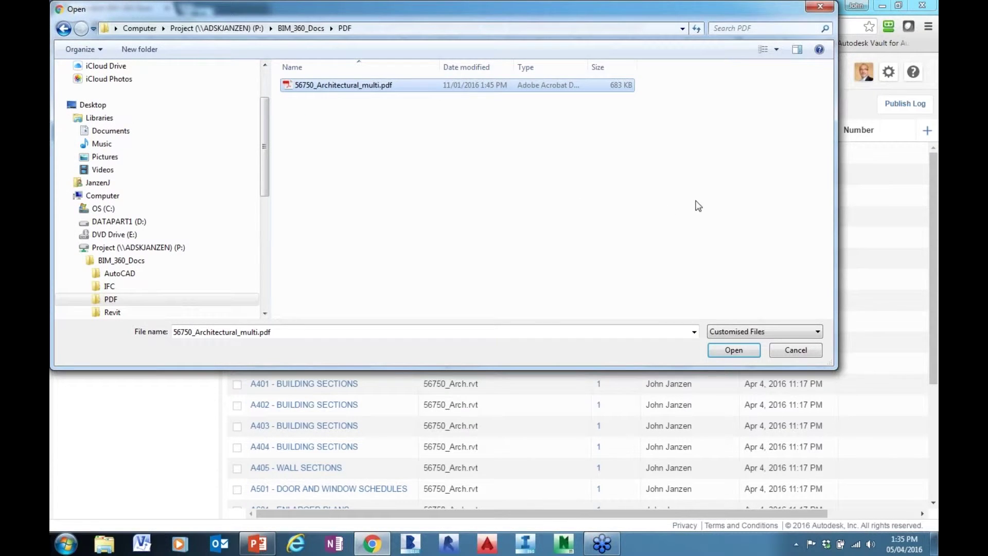
left_click(736, 351)
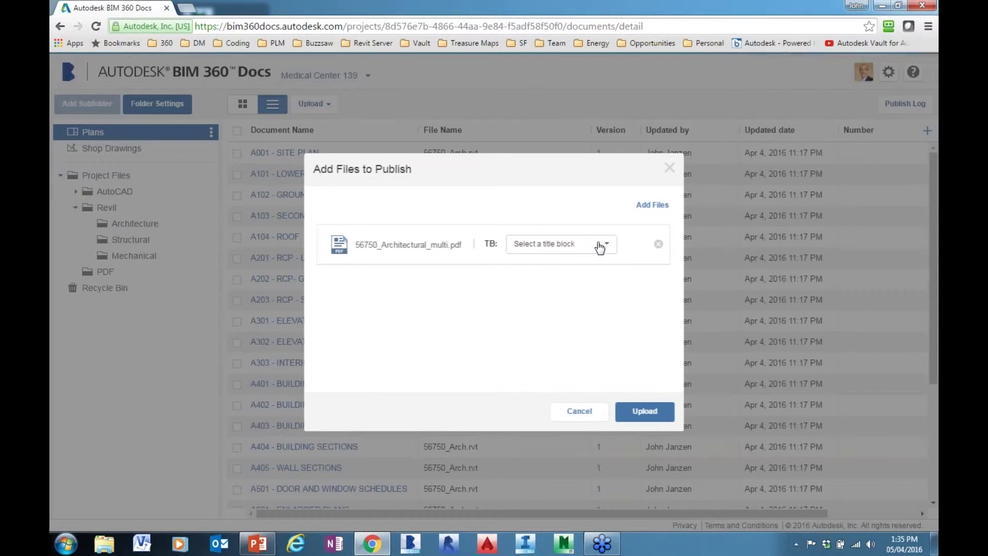
left_click(600, 247)
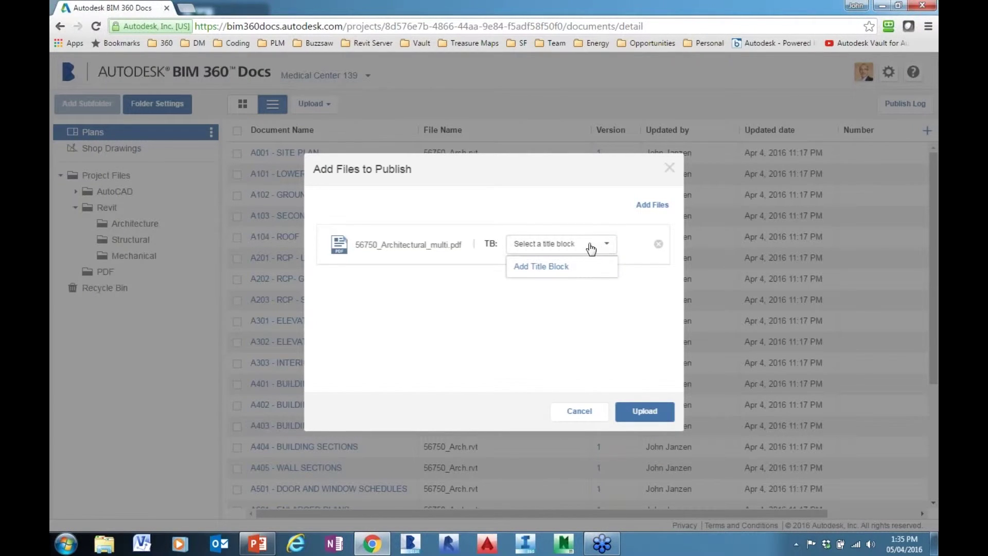
left_click(561, 267)
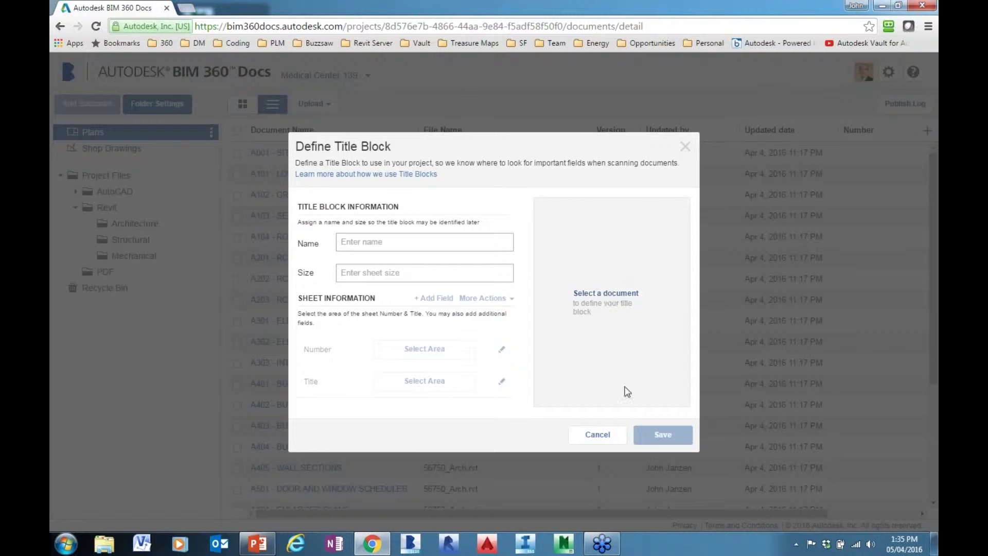
left_click(592, 435)
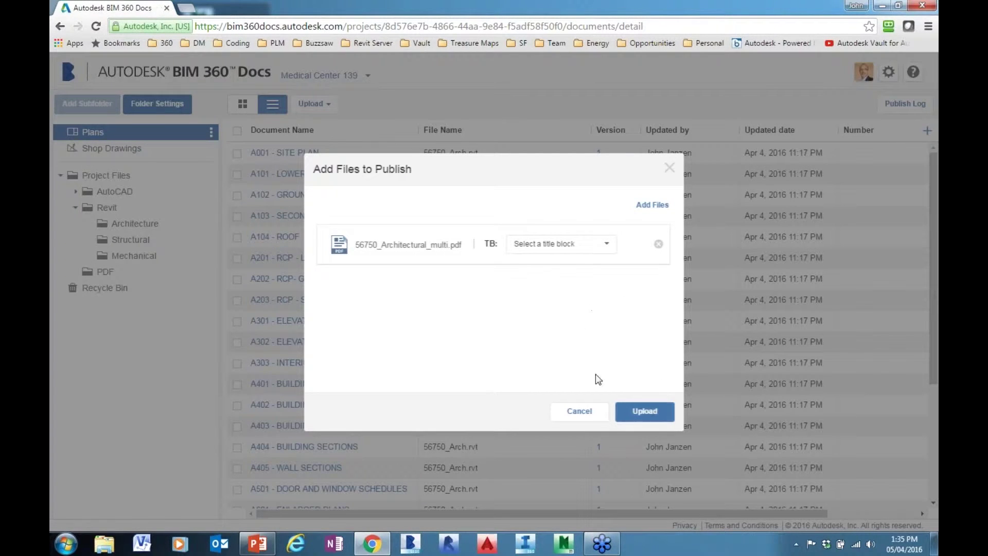
Upload the architectural PDF to Plans without assigning a title block and acknowledge the upload notice.
left_click(646, 412)
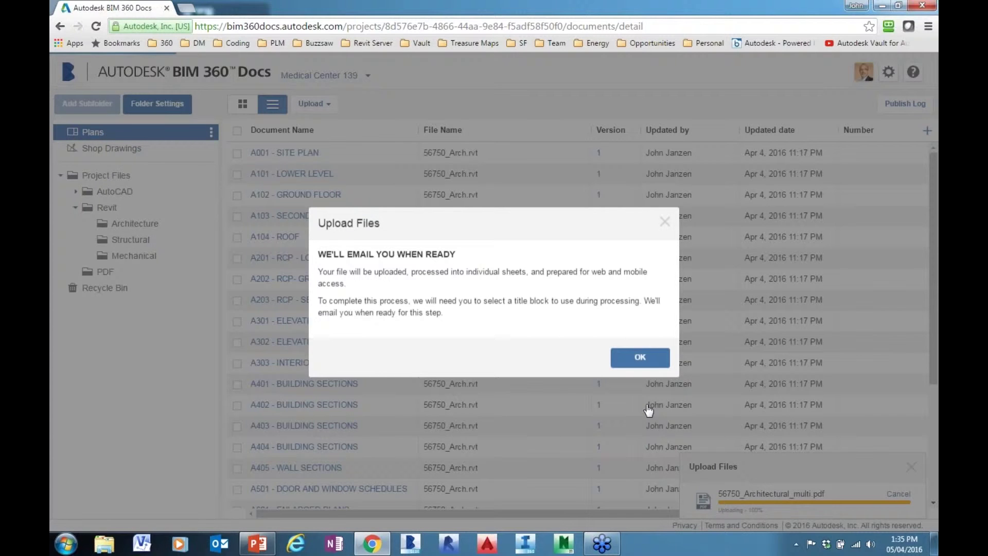
left_click(652, 357)
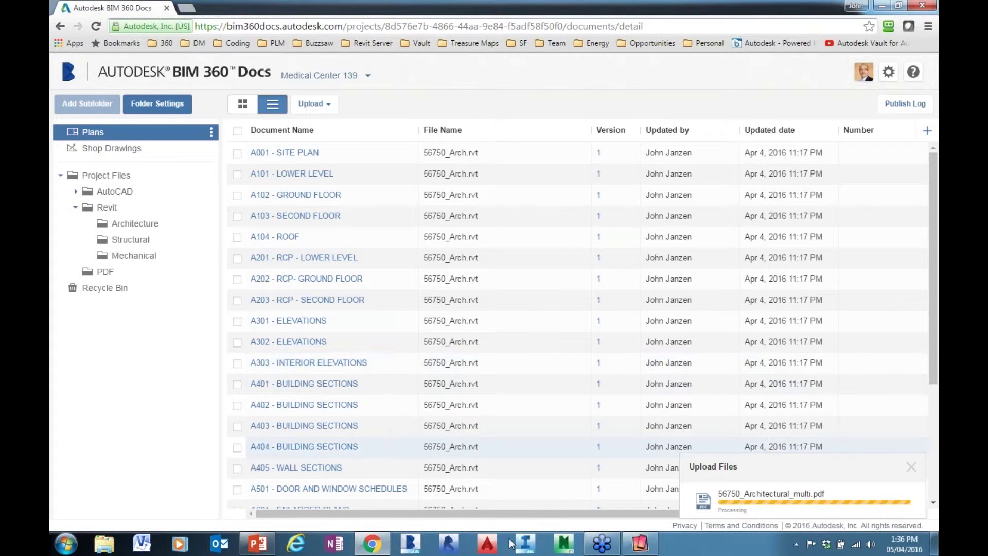
Switch to the mirrored iPad app, close its project download settings and open sheet A101 - LOWER LEVEL.
left_click(651, 544)
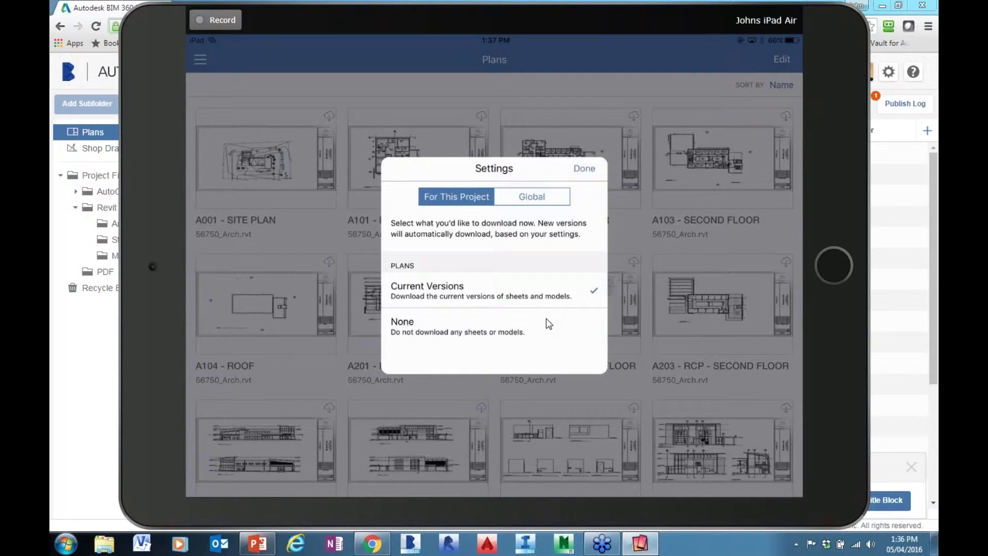
left_click(546, 320)
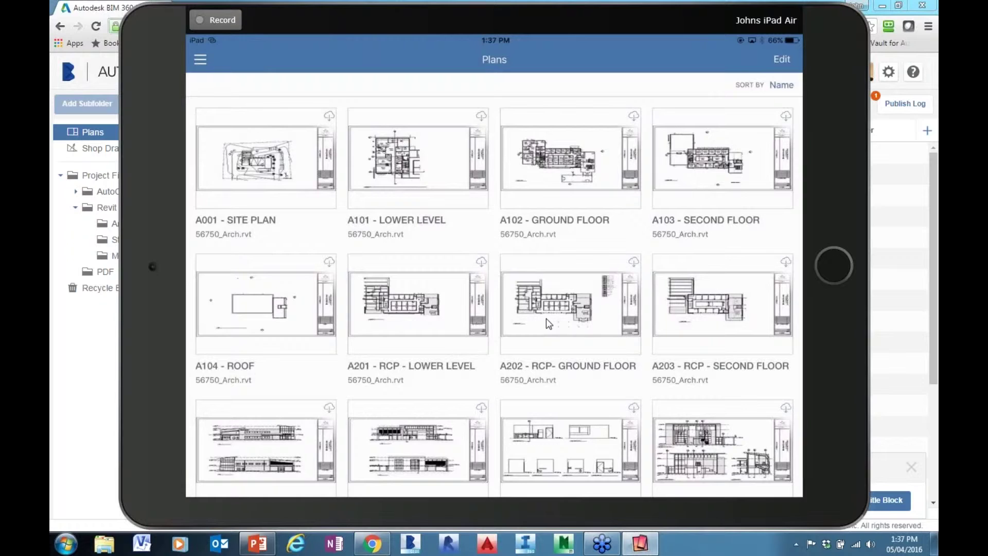
left_click(388, 235)
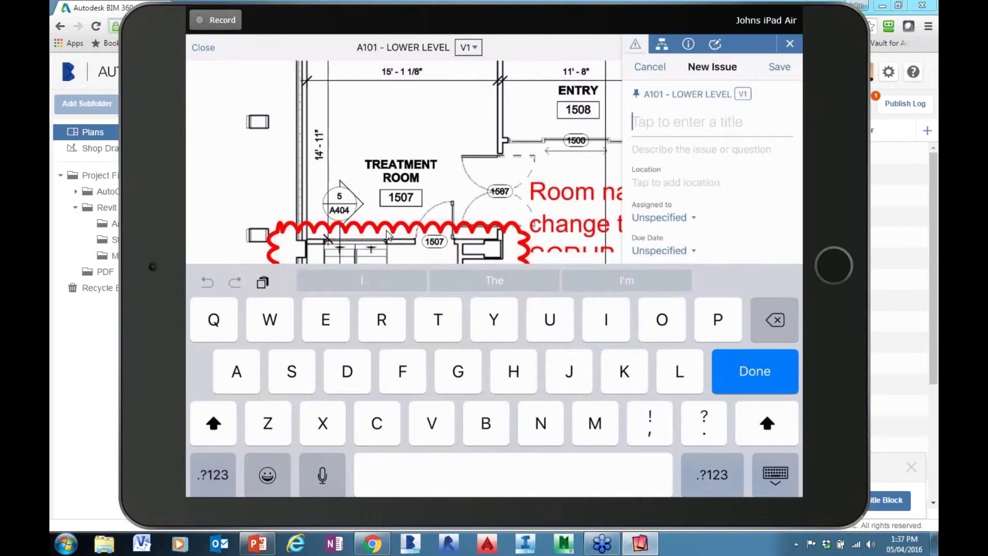
Title the new issue in XRAY room 1505 on sheet A101 "Ensure shielding properly spec'd".
type("Ensure sh")
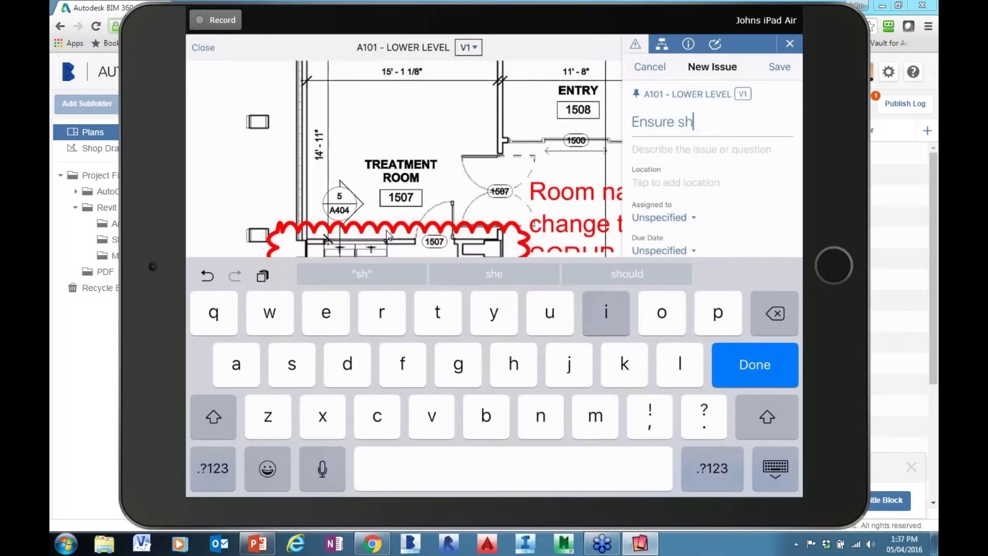
type("ielding")
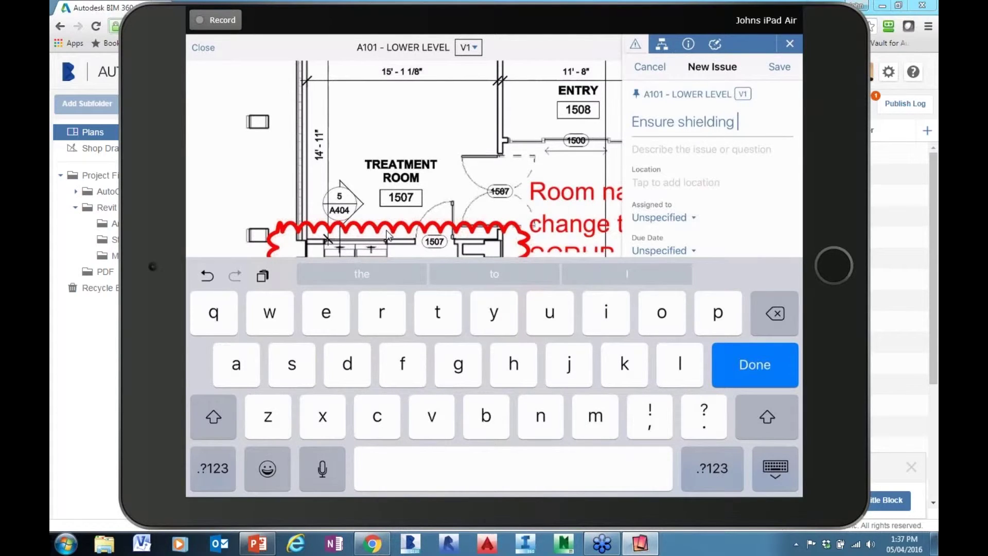
type(" p")
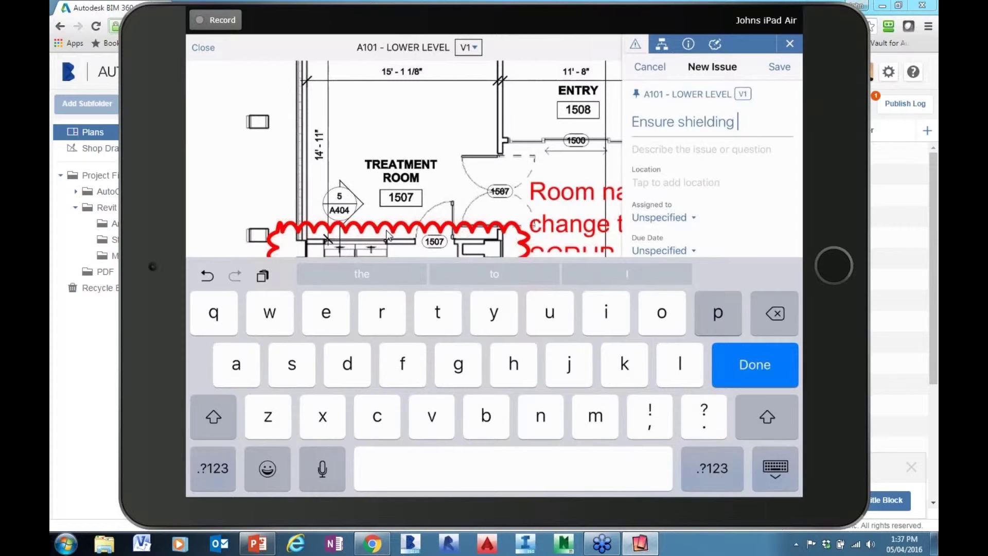
type("r")
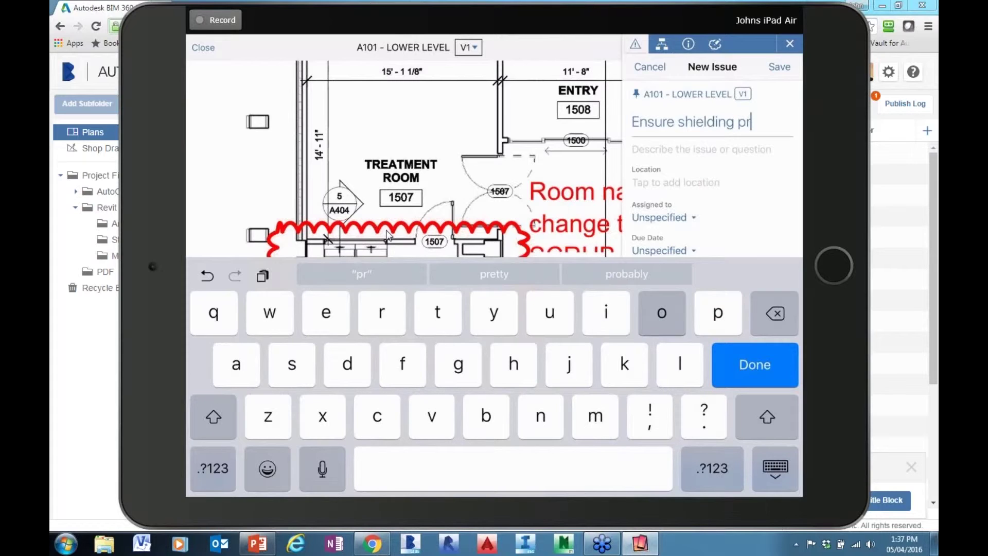
type("operly spec")
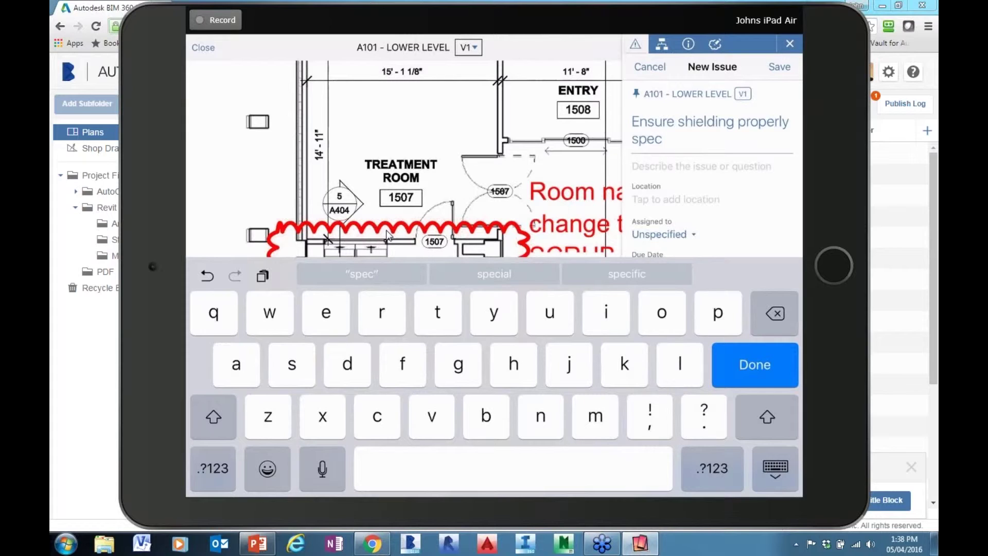
left_click(712, 468)
type("'d")
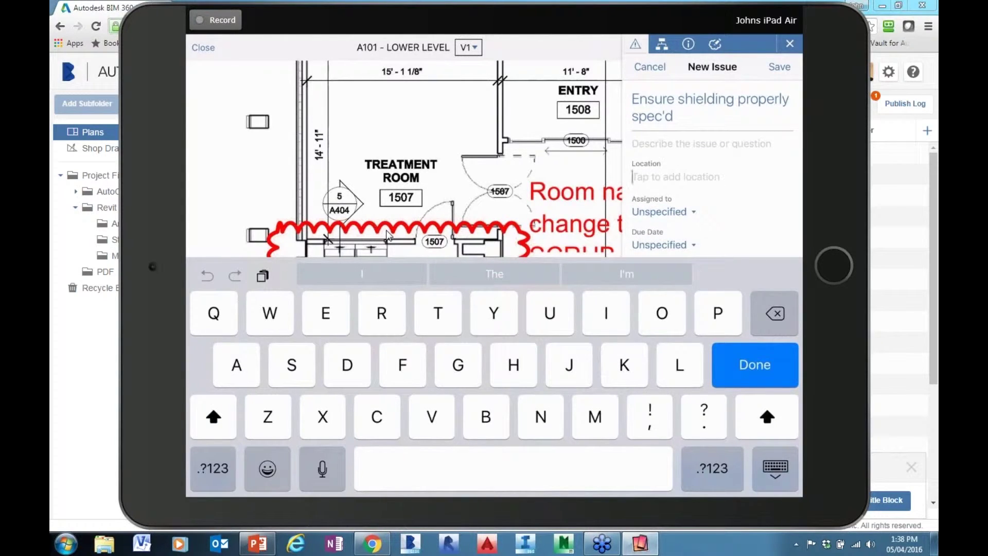
Set the issue's location to "X-ray room" and assign it to the project member other than the designer.
type("X")
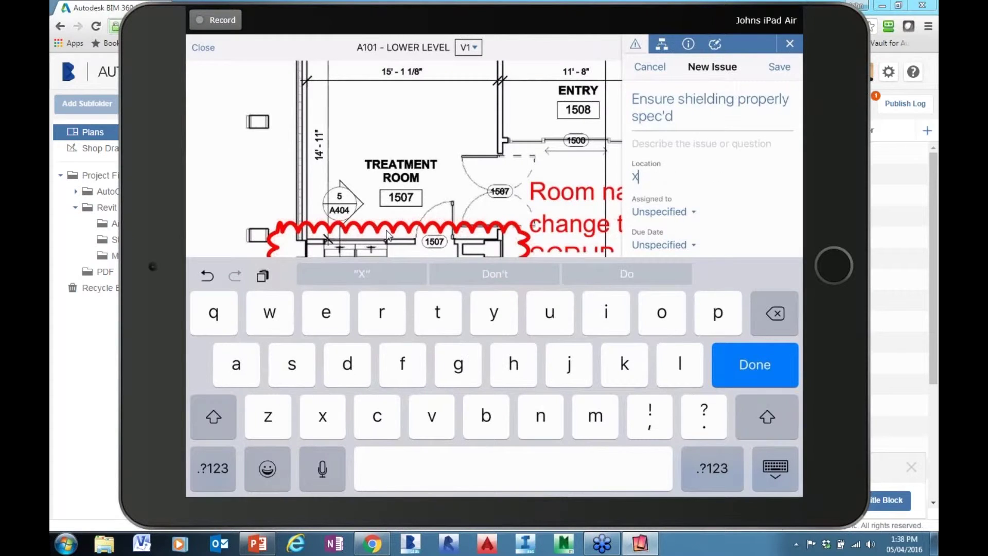
type("ra rd")
type("om")
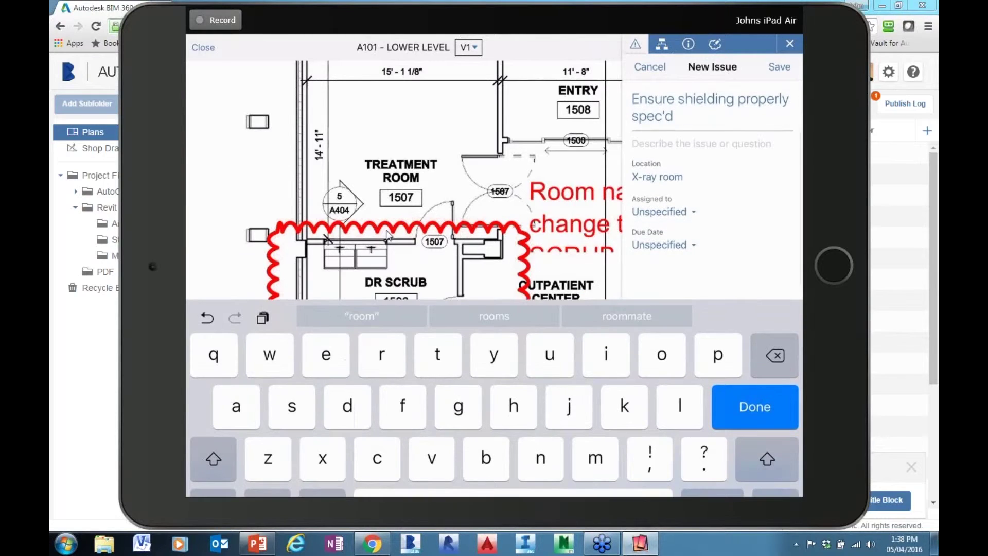
left_click(659, 211)
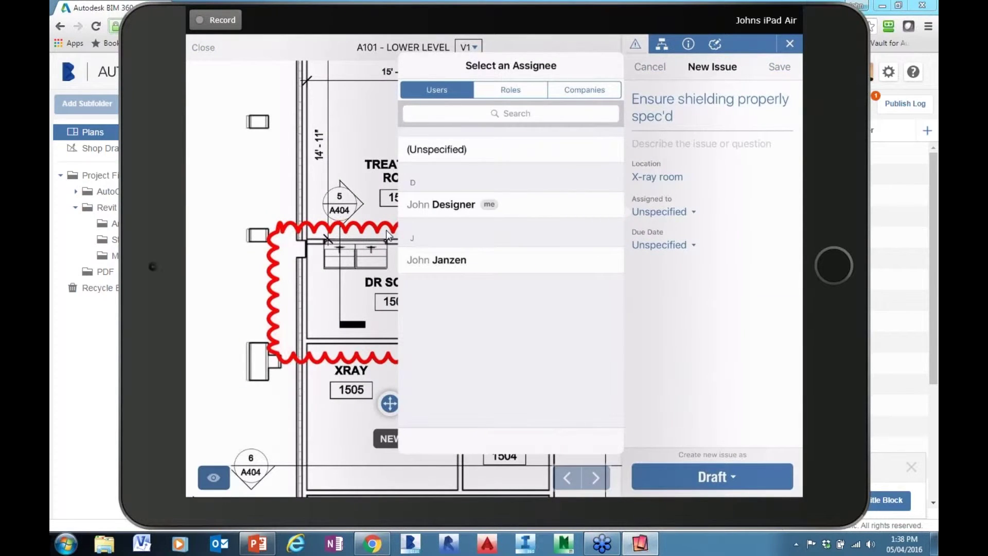
left_click(437, 260)
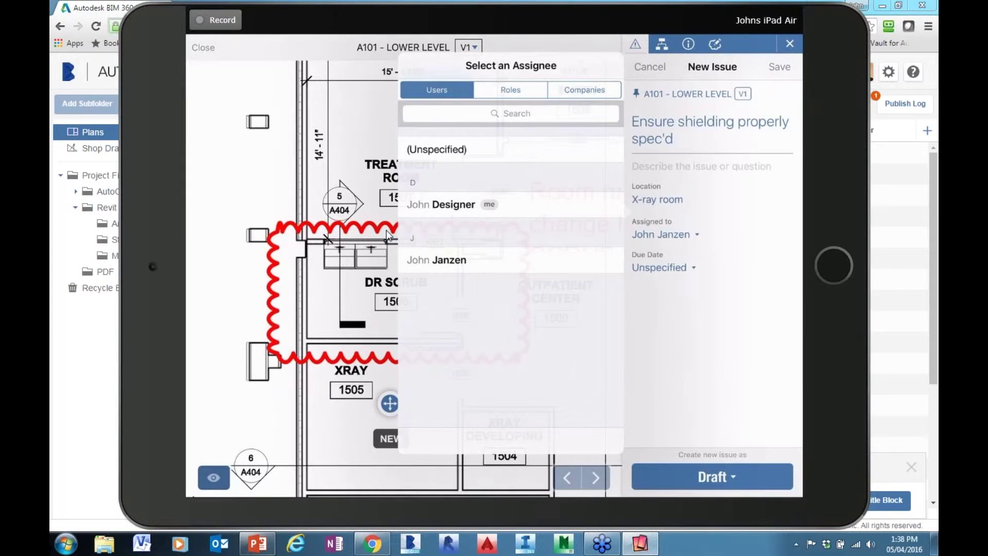
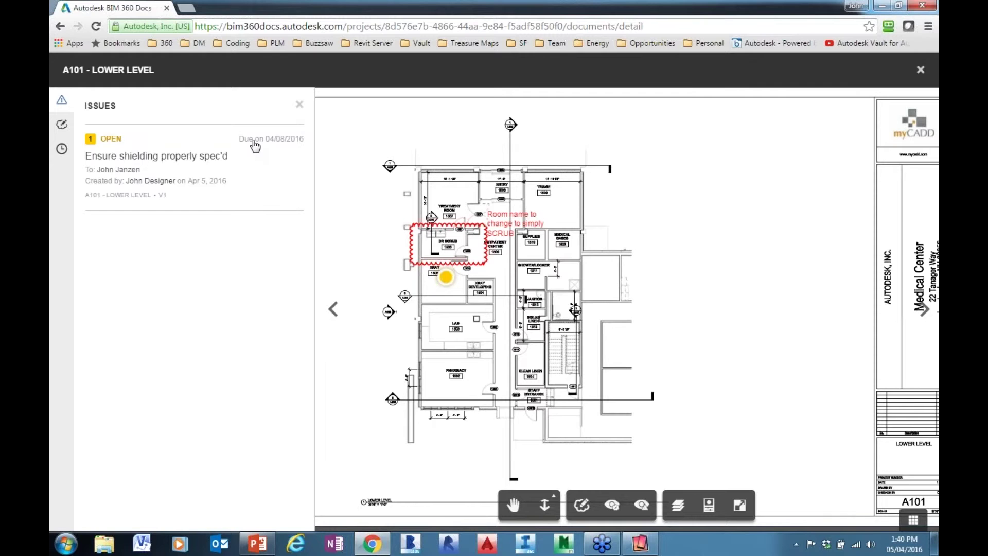
Close sheet A101 - LOWER LEVEL in the browser and switch to the mirrored iPad to review issue #1.
left_click(921, 72)
mouse_move(918, 75)
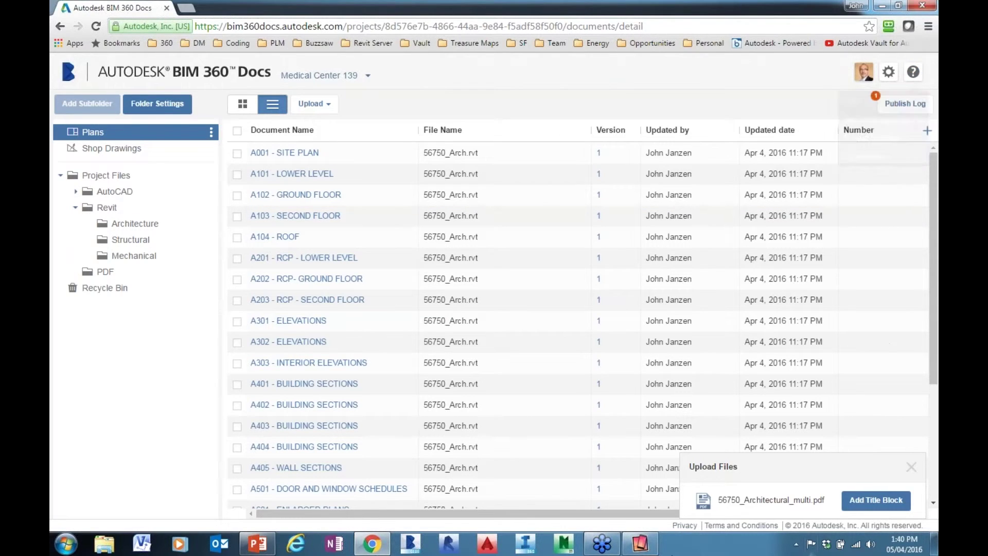
left_click(648, 549)
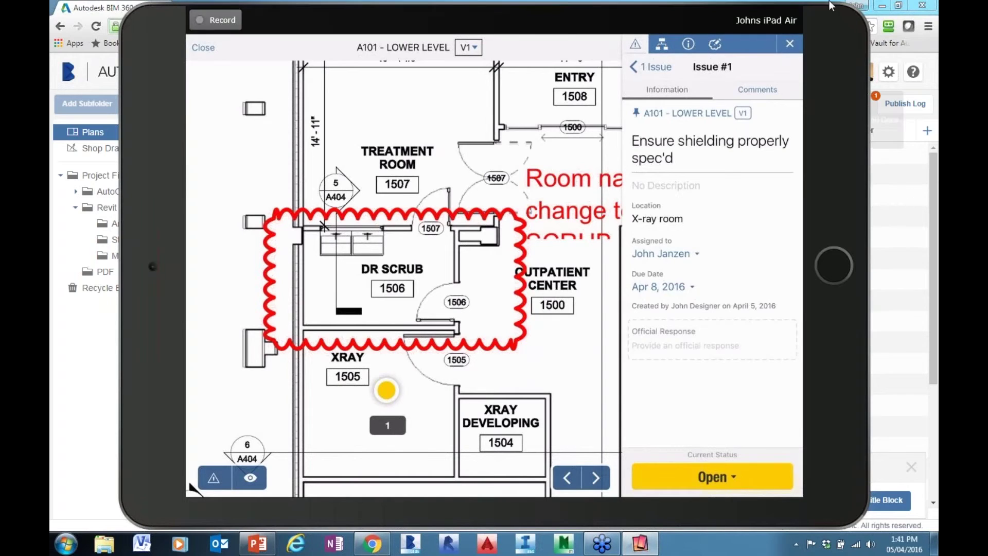
Back in the browser, start defining a title block for 56750_Architectural_multi.pdf, view the current file and activate the crop tool for its title block area.
left_click(913, 164)
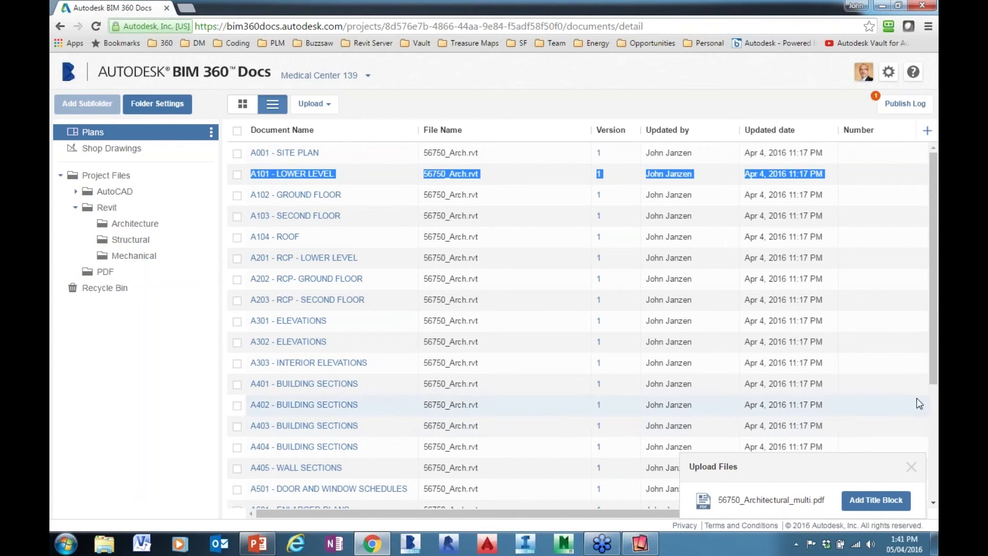
left_click(866, 507)
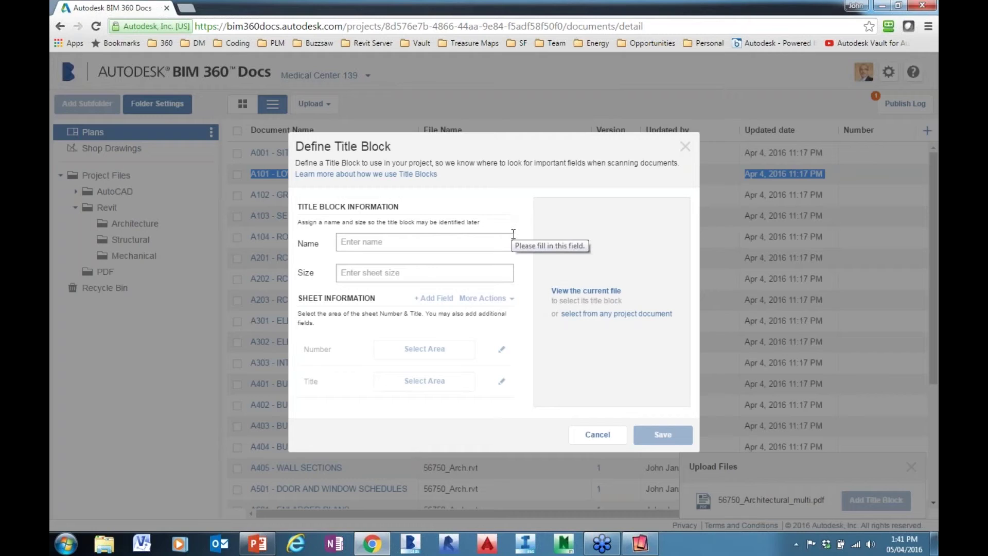
left_click(570, 292)
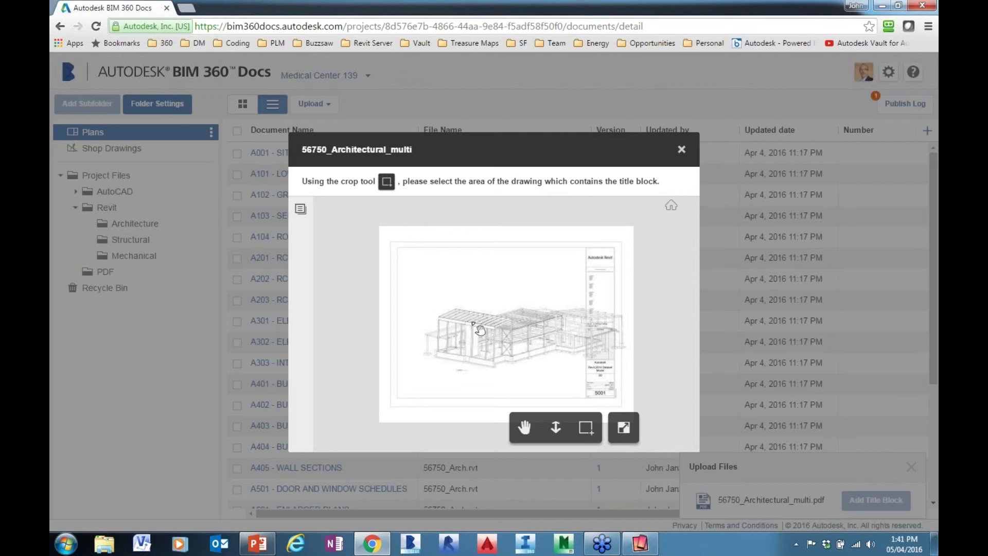
scroll(601, 395, "up", 6)
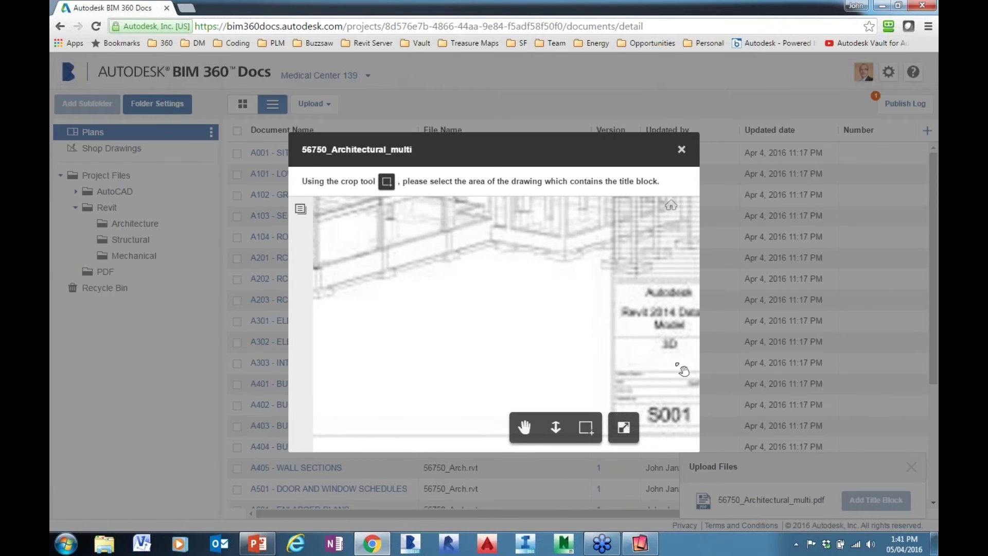
scroll(566, 340, "down", 3)
left_click(585, 427)
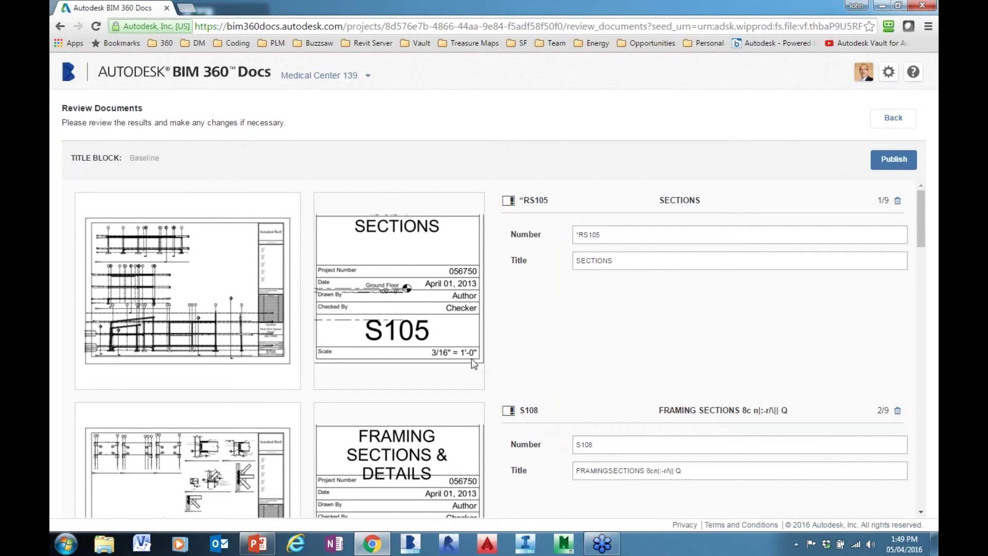
Correct the number of the first reviewed sheet, SECTIONS, to S105.
left_click(585, 236)
key("BackSpace")
key("BackSpace")
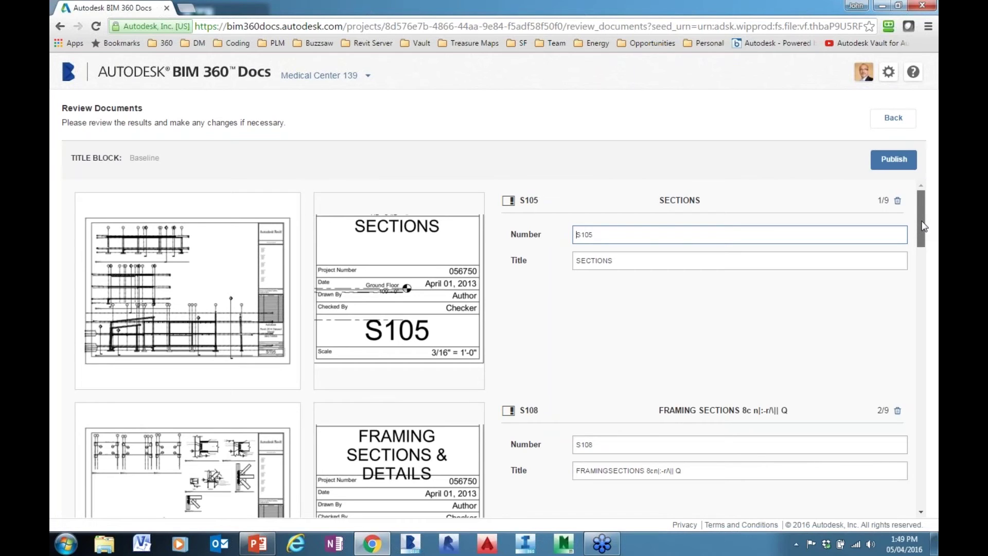
Correct the title of sheet S108 to "FRAMING SECTIONS DETAILS".
left_click_drag(924, 226, 683, 290)
left_click(645, 288)
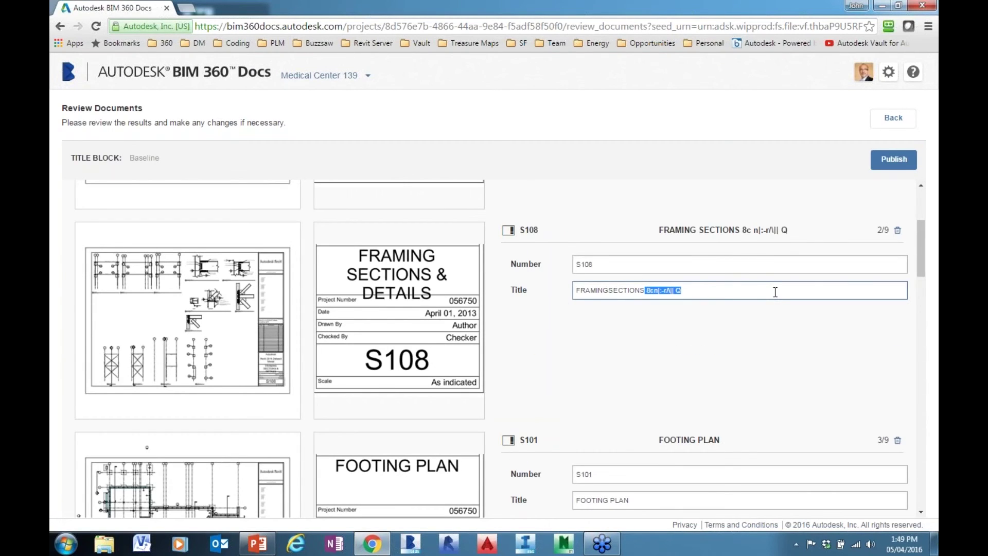
type("DETA")
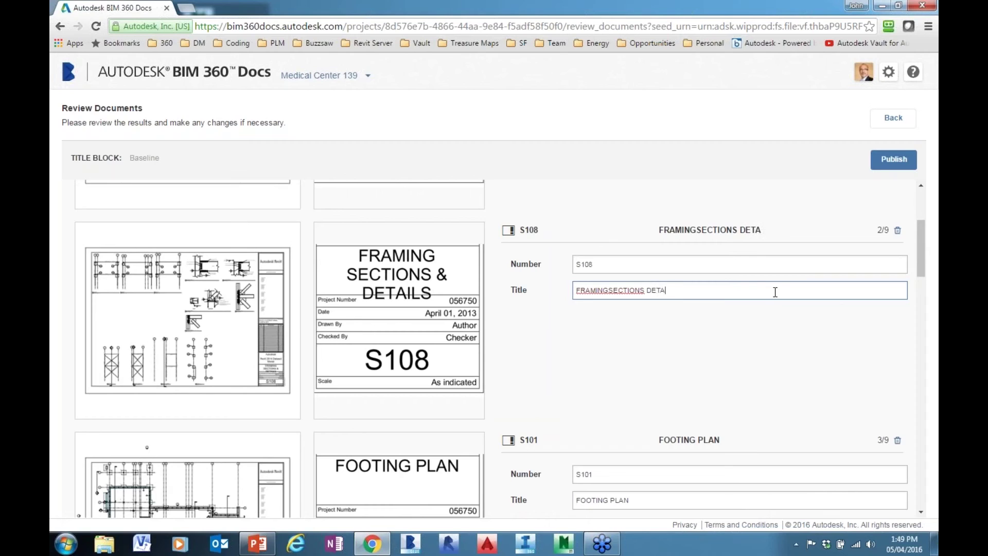
type("ILS")
left_click(608, 289)
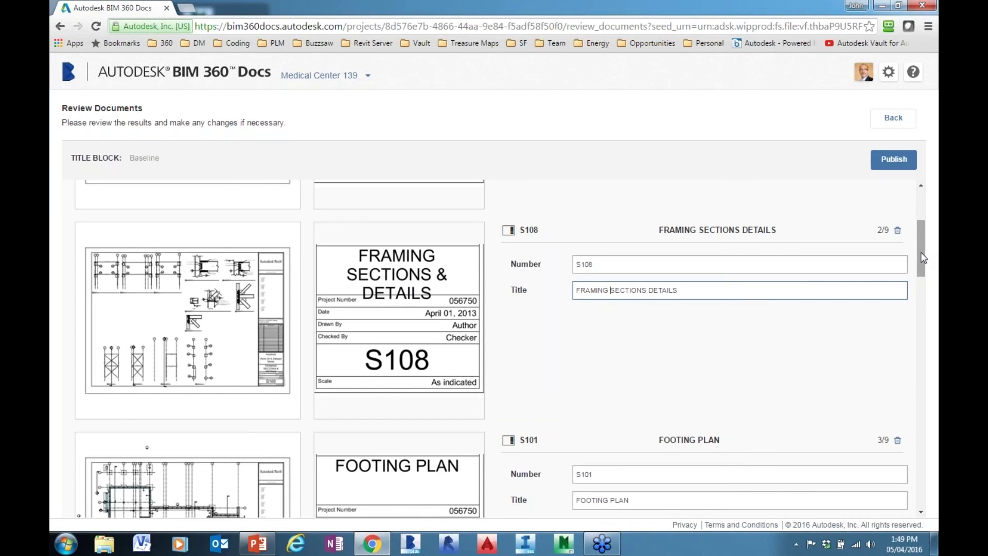
Correct the 3D sheet's number to S001 and publish the reviewed documents.
left_click_drag(920, 256, 906, 397)
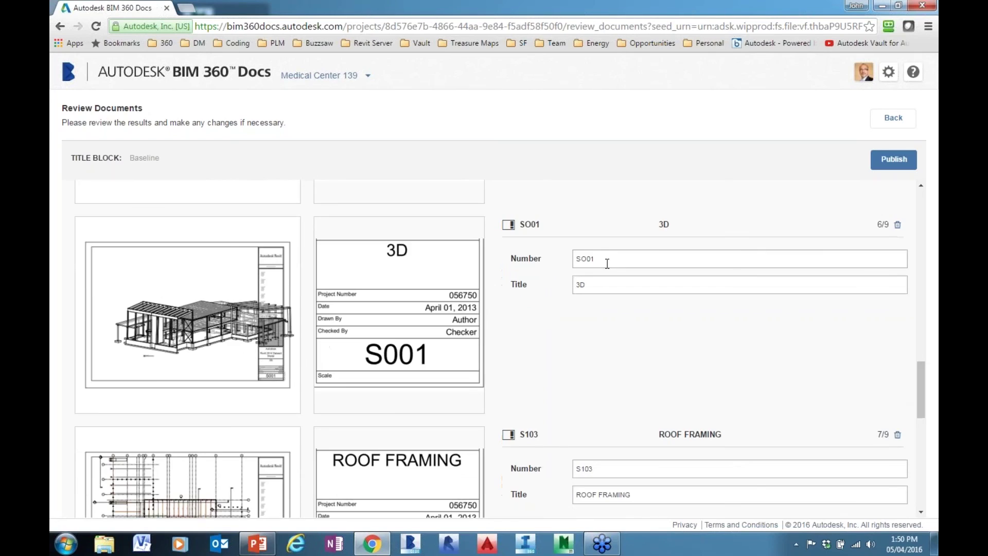
left_click(587, 260)
key("BackSpace")
type("0")
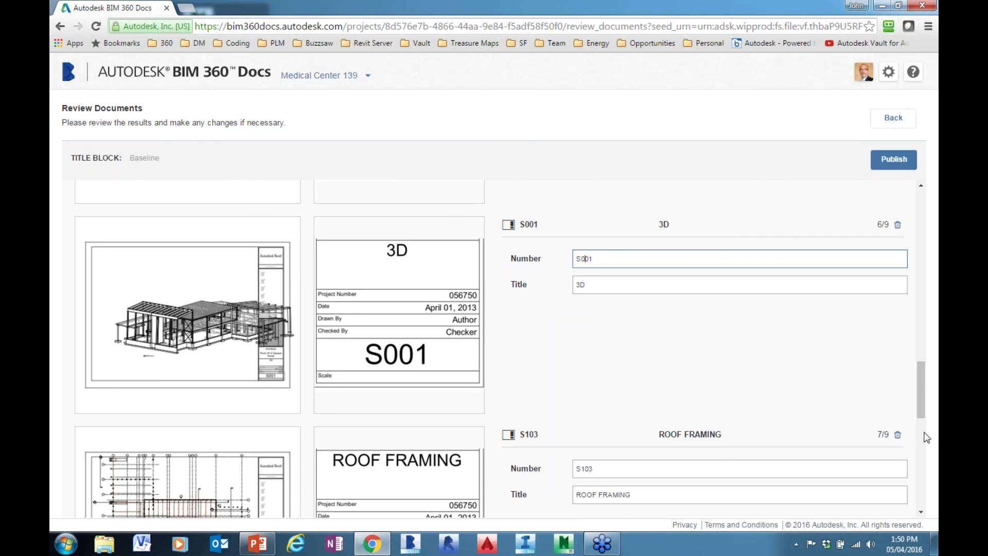
left_click_drag(922, 415, 914, 517)
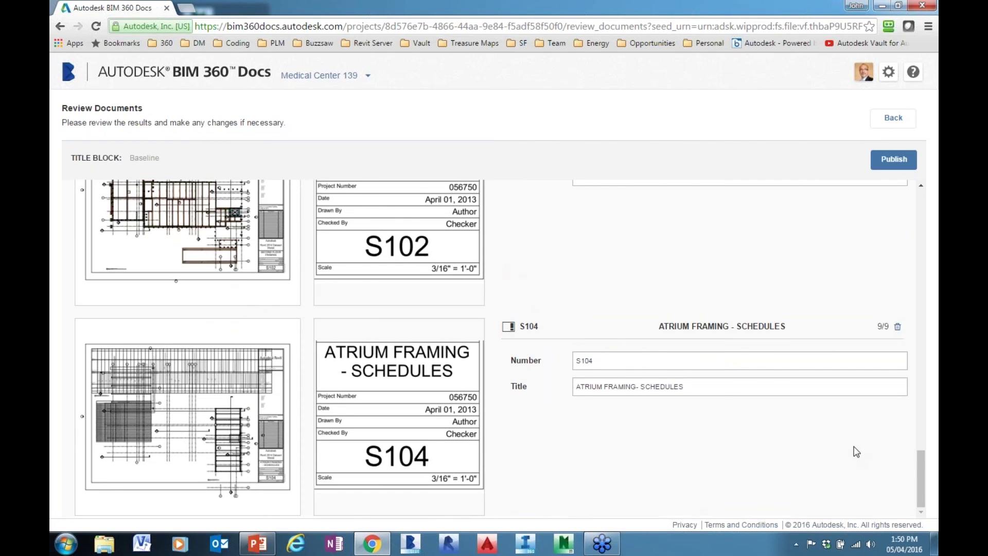
left_click(887, 161)
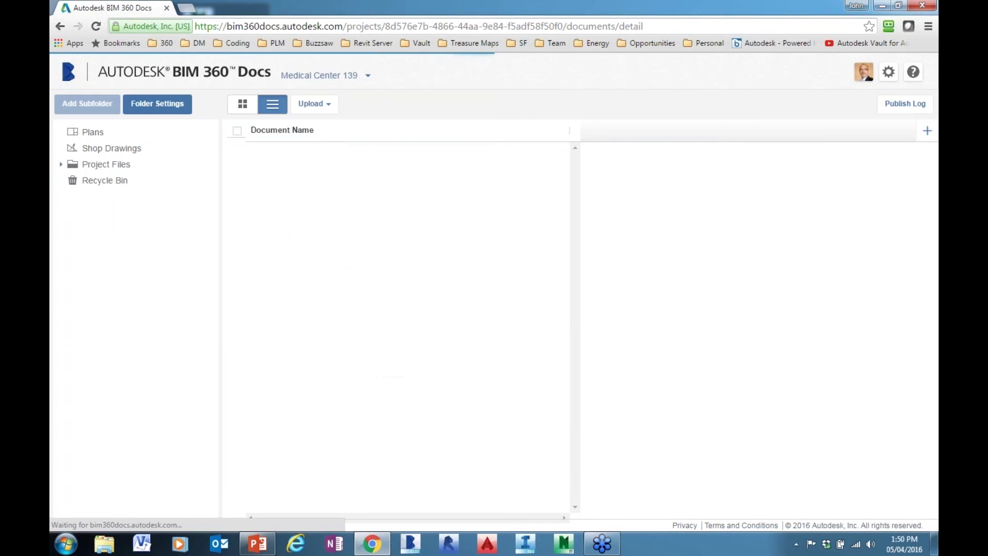